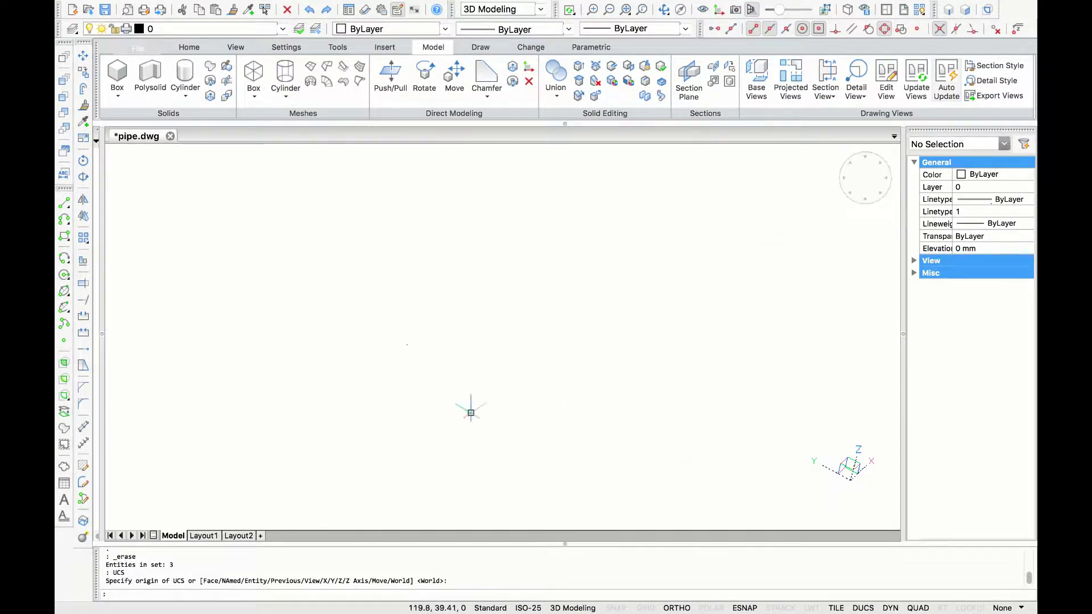
- Start the Polyline command in pipe.dwg
left_click(64, 221)
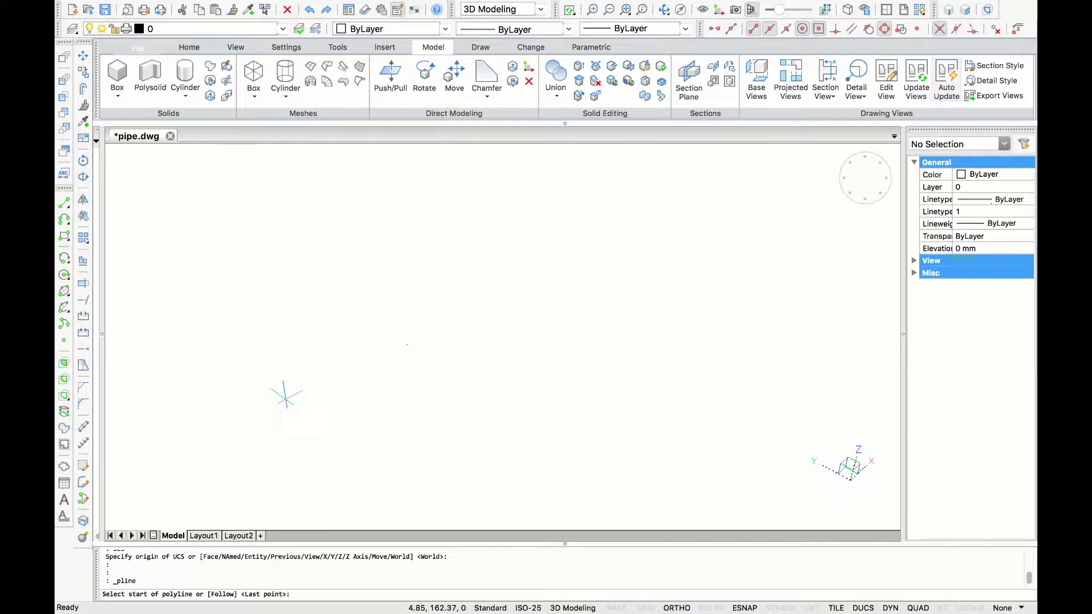
- Draw a two-segment polyline with legs of 50 and 60 units, then zoom in on it
left_click(272, 393)
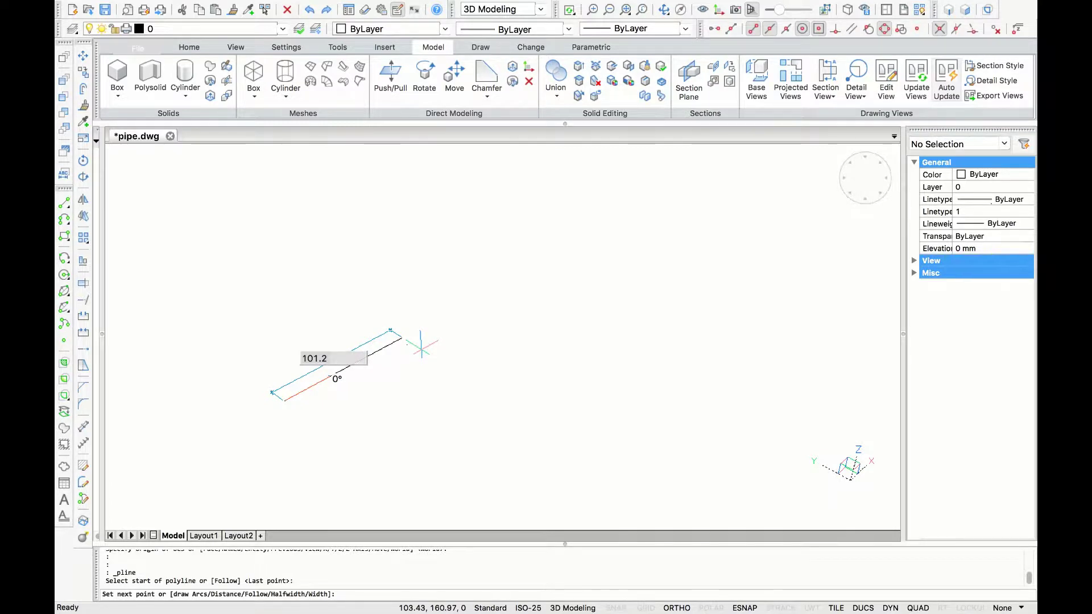
type("50")
key("Return")
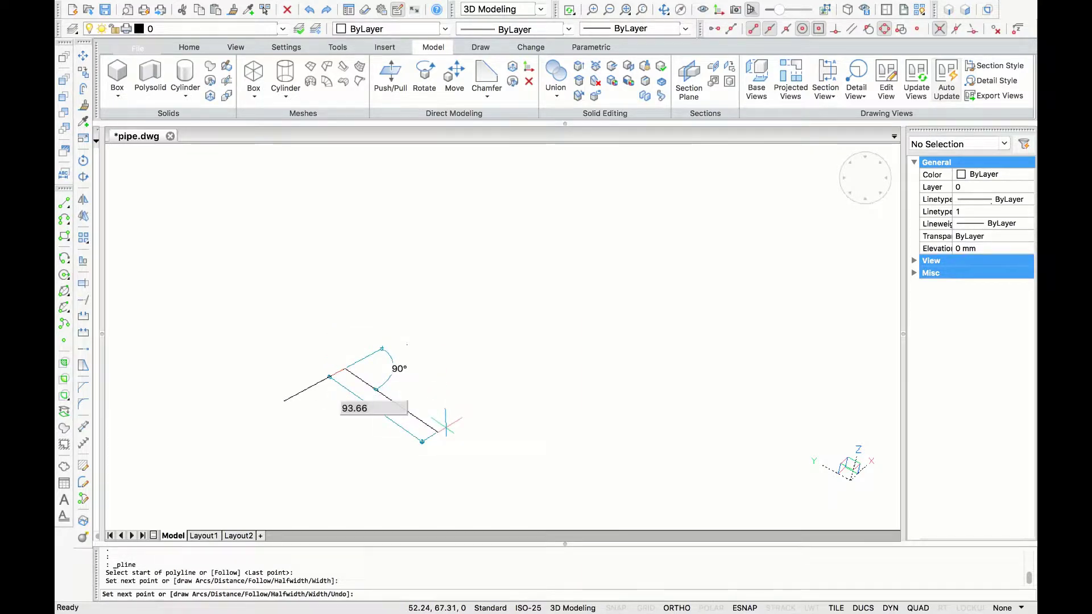
type("60")
key("Return")
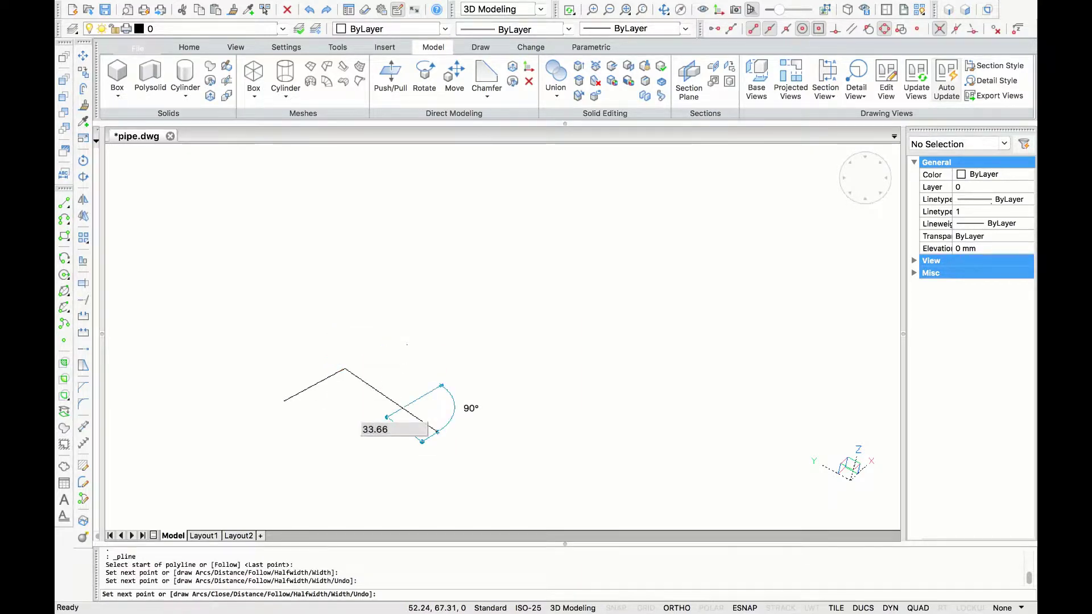
key("Return")
mouse_move(389, 420)
middle_mouse_down()
mouse_move(390, 312)
mouse_move(459, 353)
mouse_move(447, 368)
middle_mouse_up()
scroll(390, 315, "up", 3)
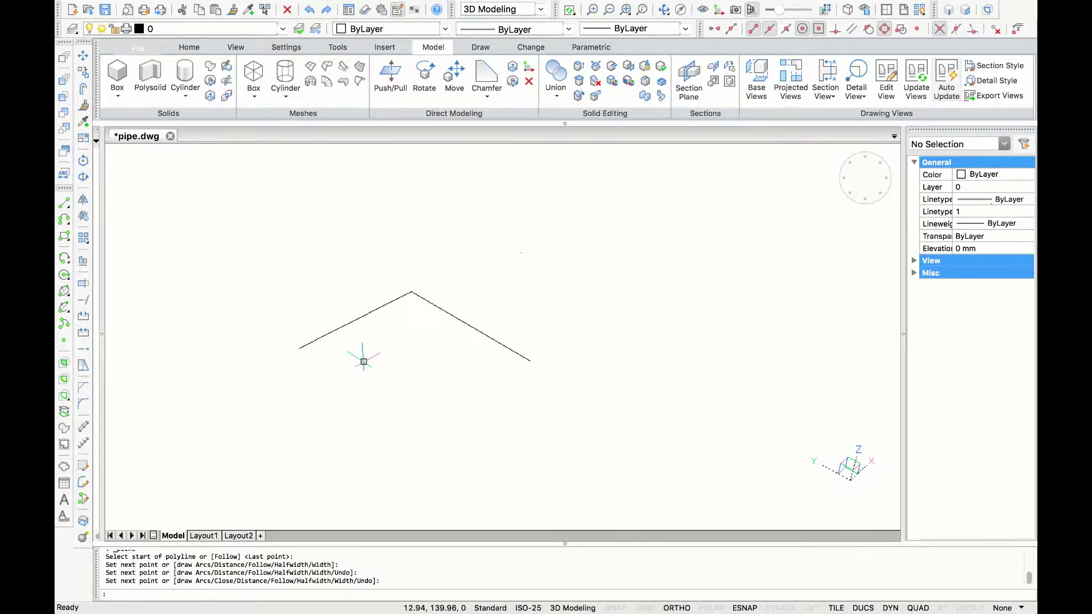
- Fillet the polyline's peak corner with a radius of 10
left_click(83, 405)
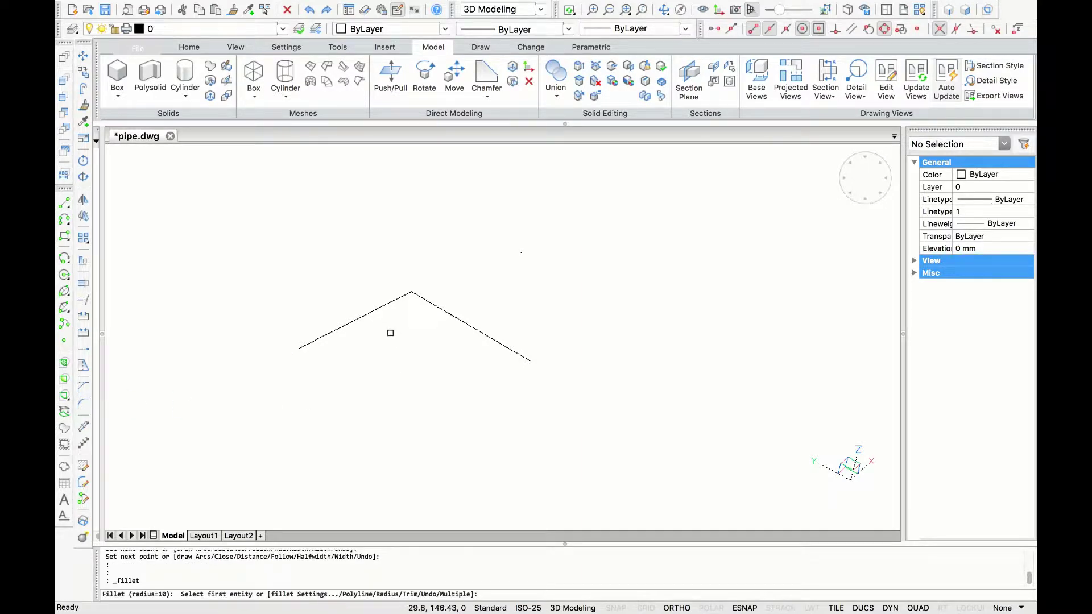
type("8")
key("Return")
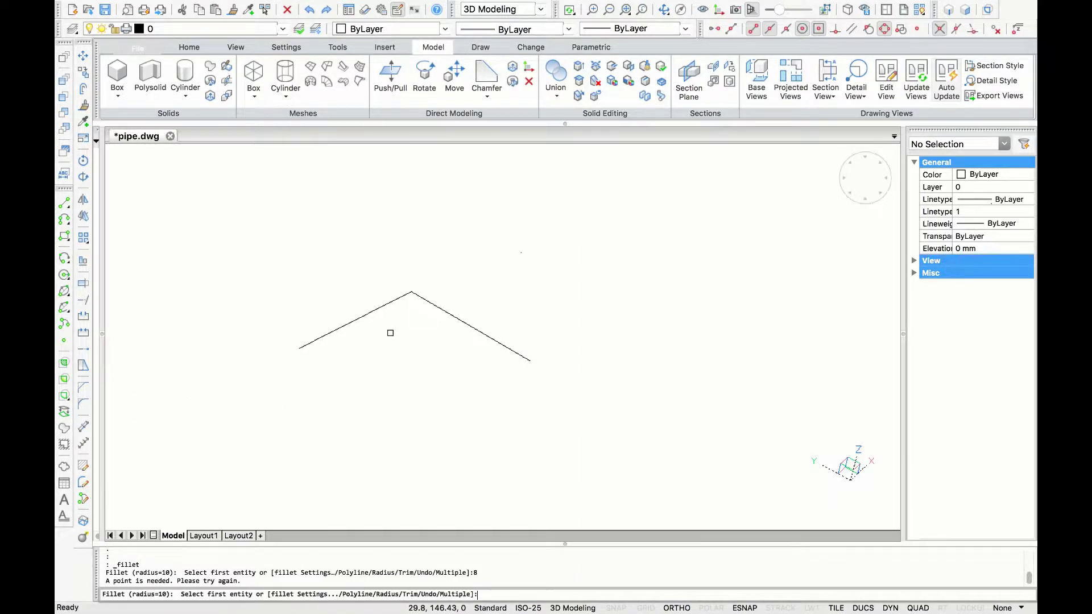
left_click(385, 306)
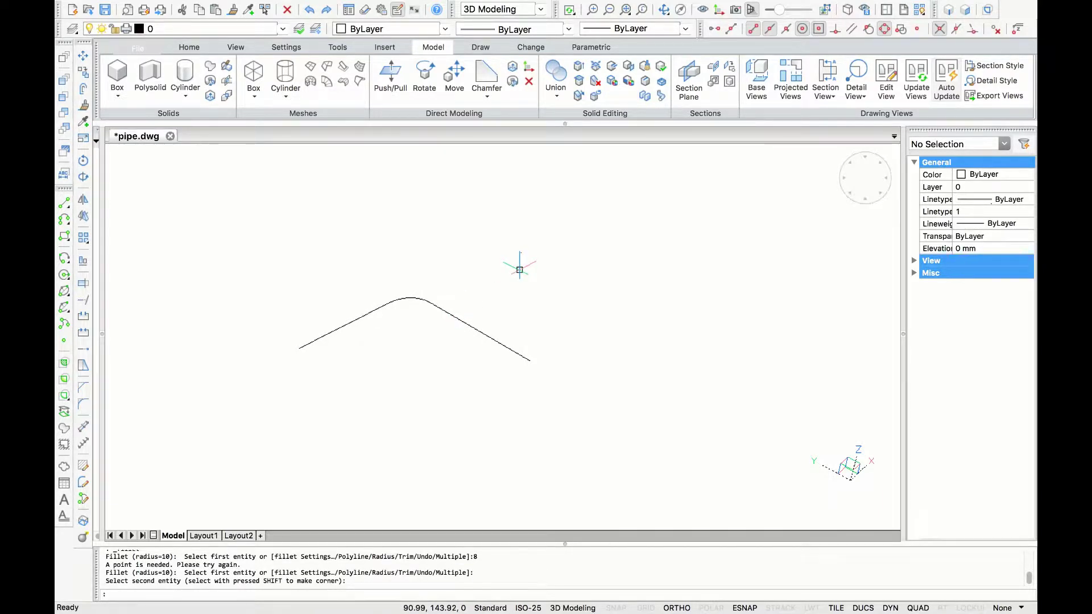
type("ucs")
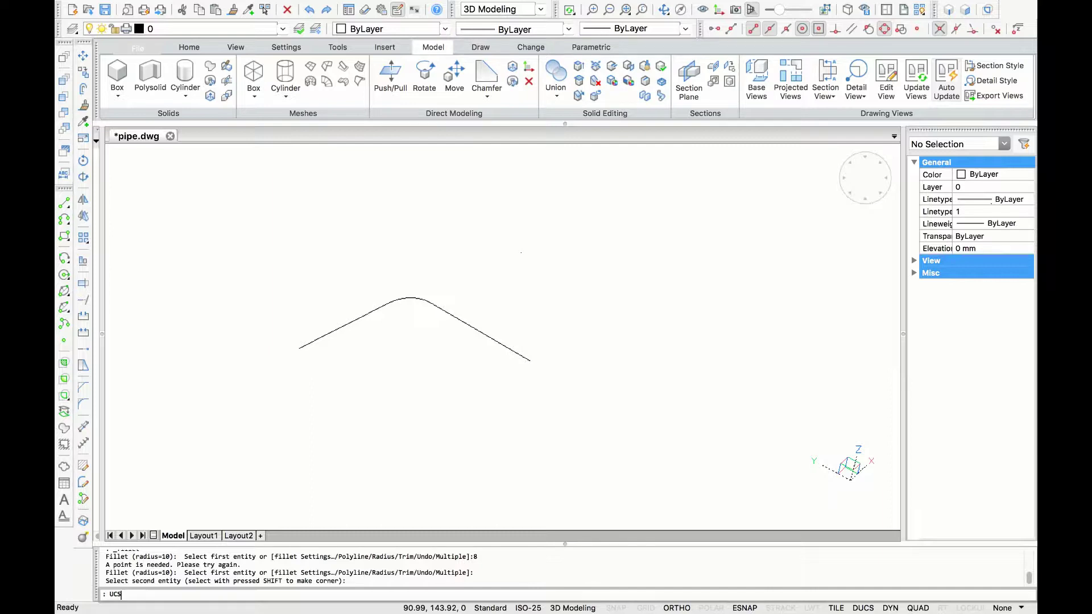
- Rotate the UCS 90° about the X axis
key("Return")
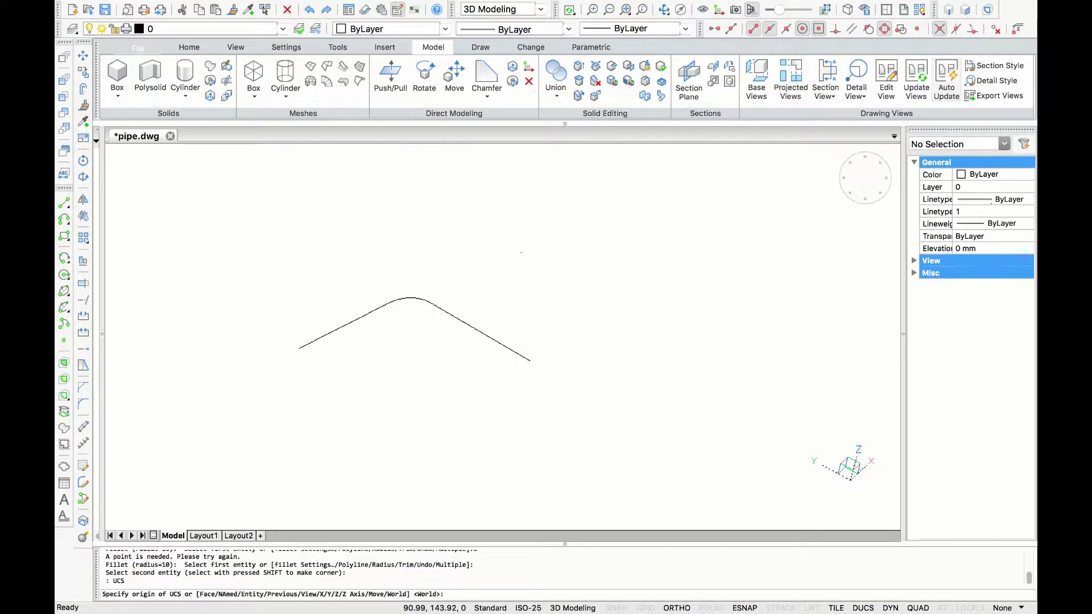
key("Return")
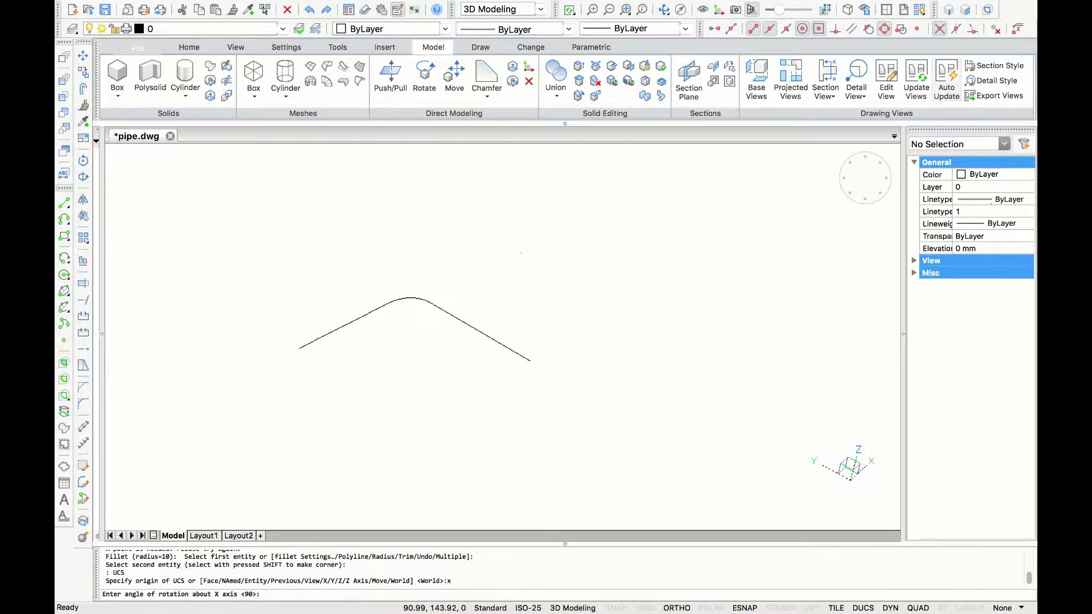
key("Return")
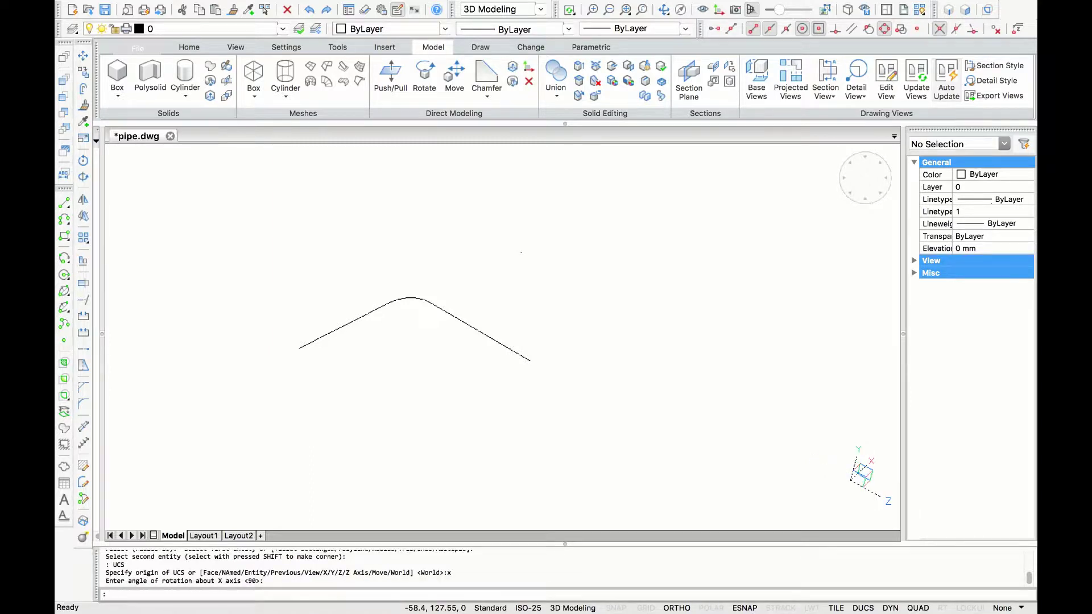
- Draw a second polyline from the path's right end, rising 50 then running 50 across
right_click(226, 268)
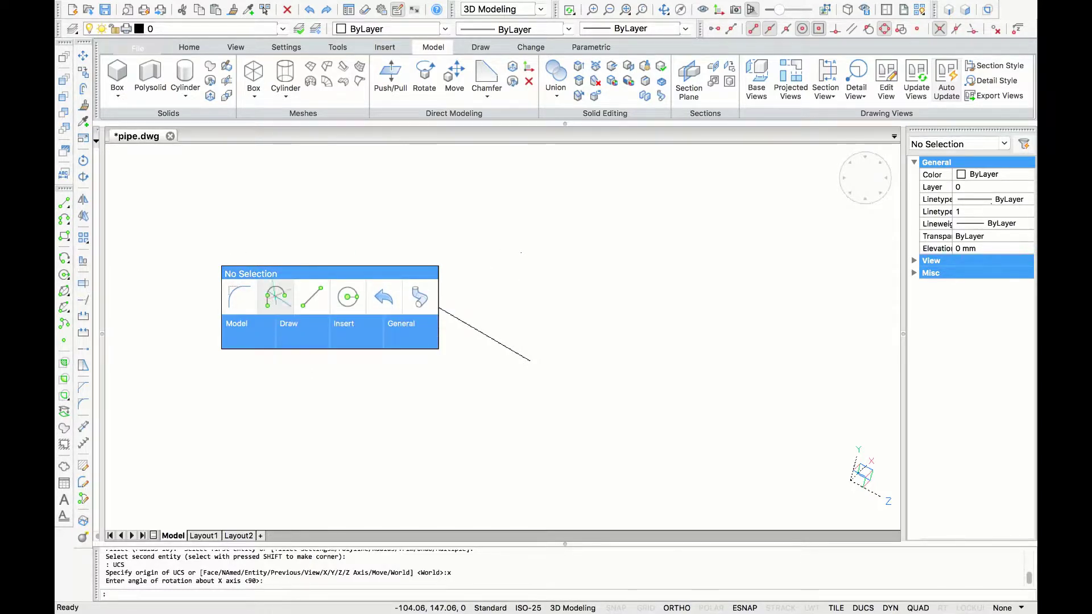
left_click(274, 298)
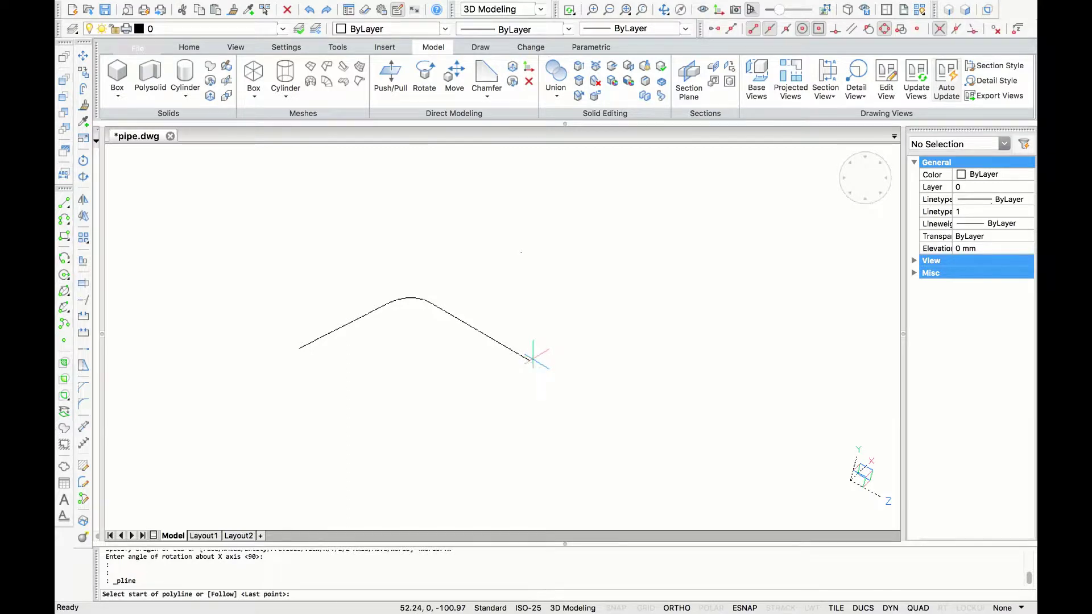
left_click(532, 359)
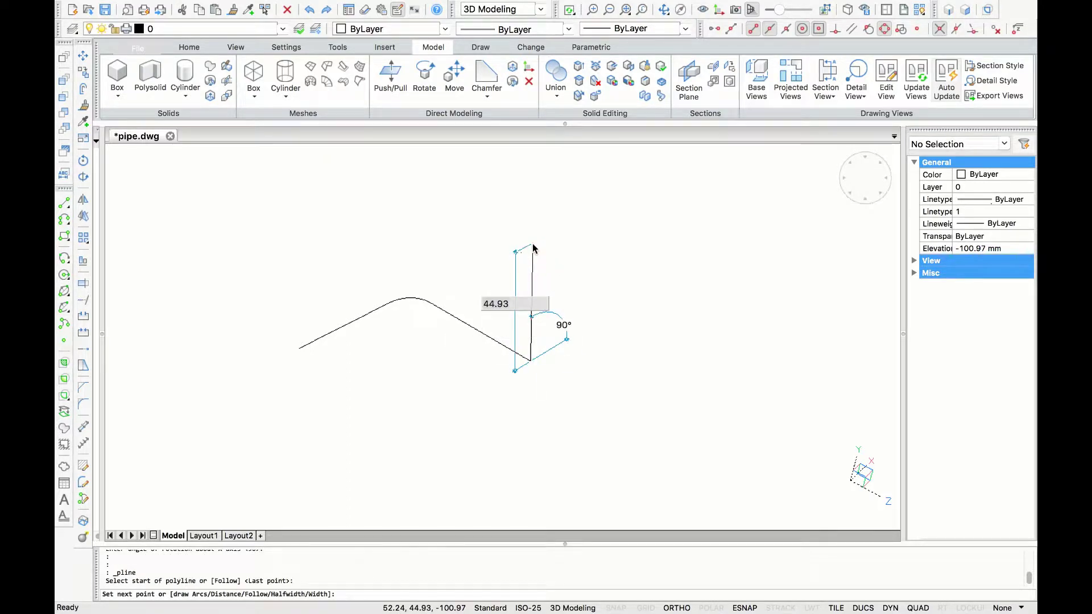
type("50")
key("Return")
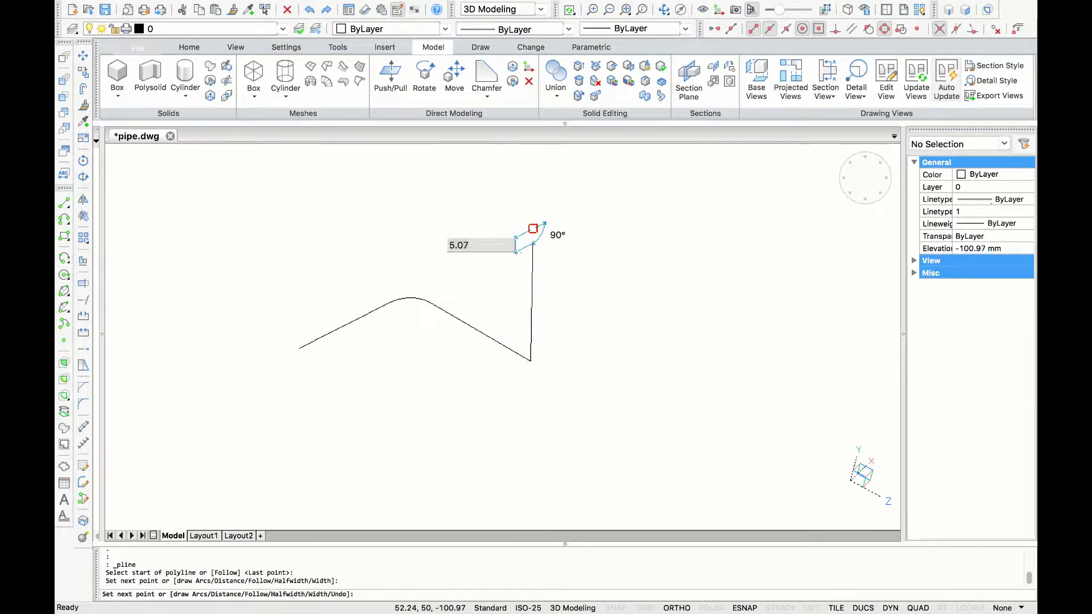
middle_click_drag(546, 264, 468, 367)
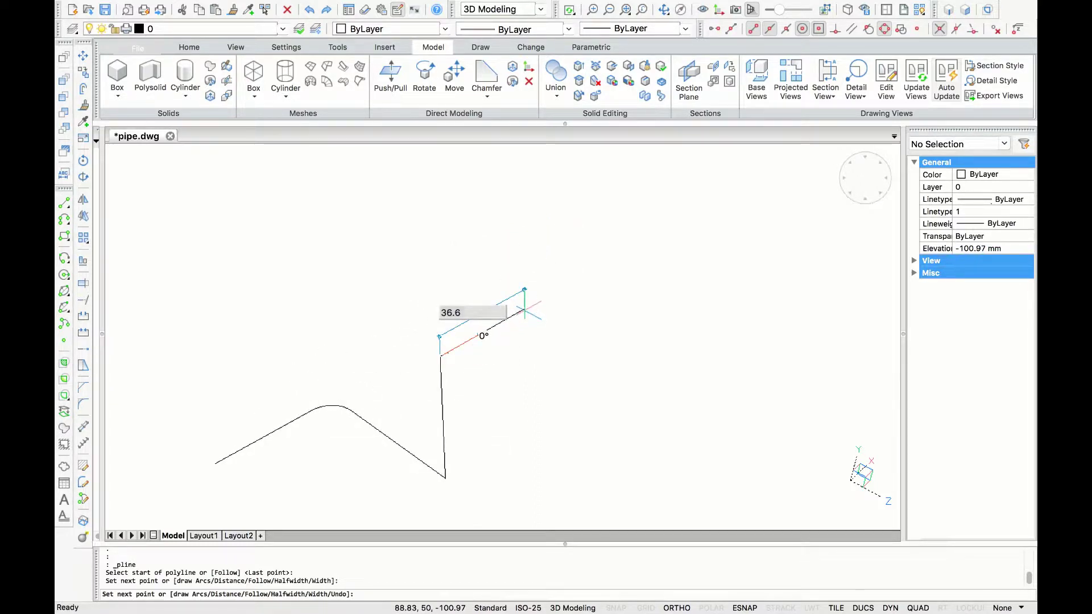
type("50")
key("Return")
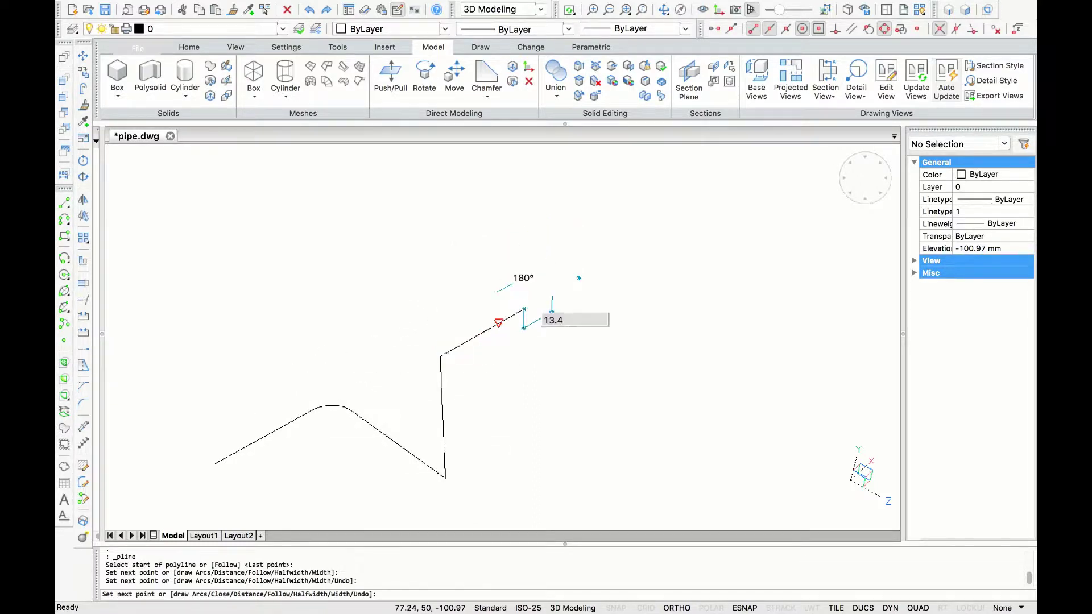
key("Return")
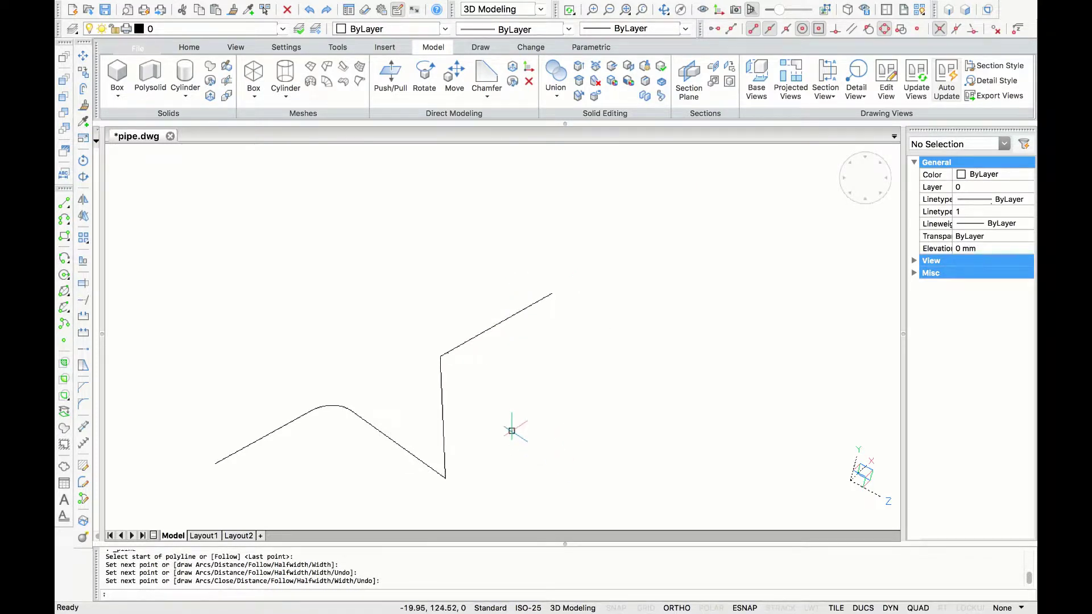
middle_click_drag(511, 430, 572, 406)
- Fillet the upper bend of the second polyline with radius 10
right_click(570, 408)
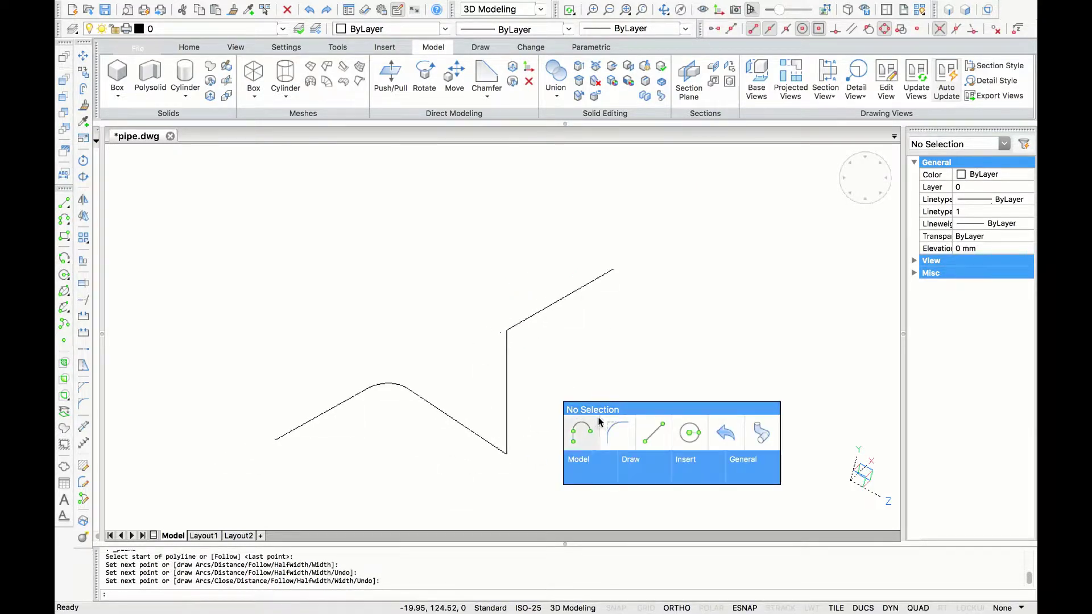
left_click(619, 432)
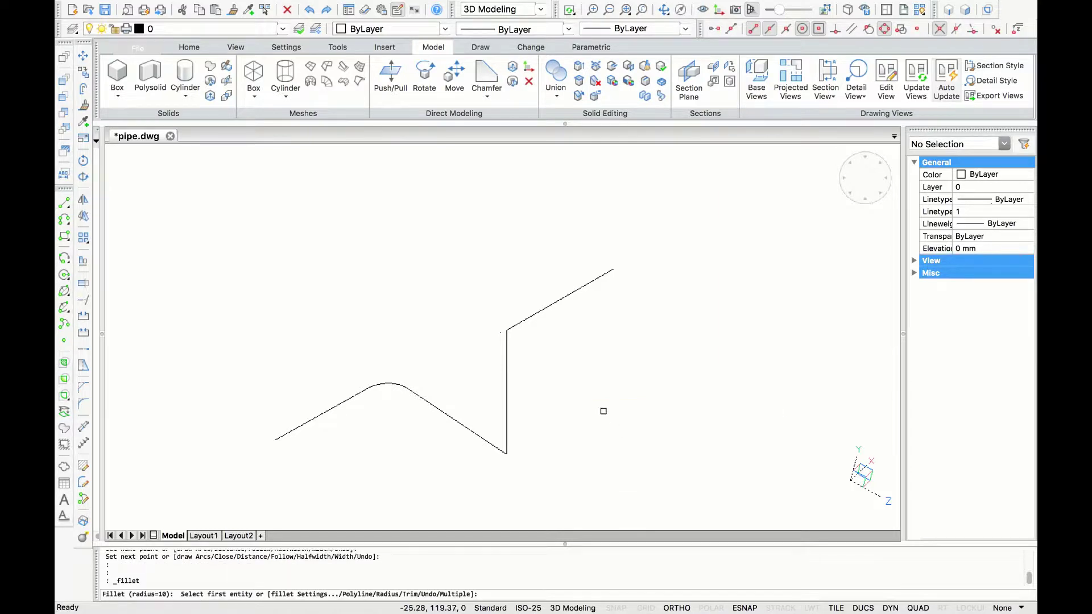
left_click(505, 367)
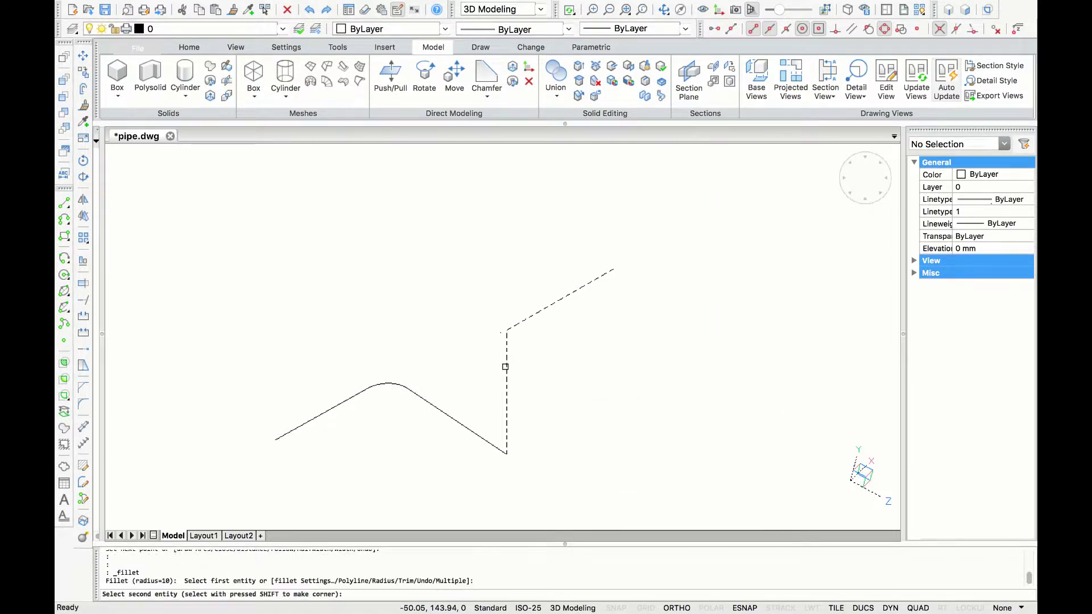
left_click(556, 303)
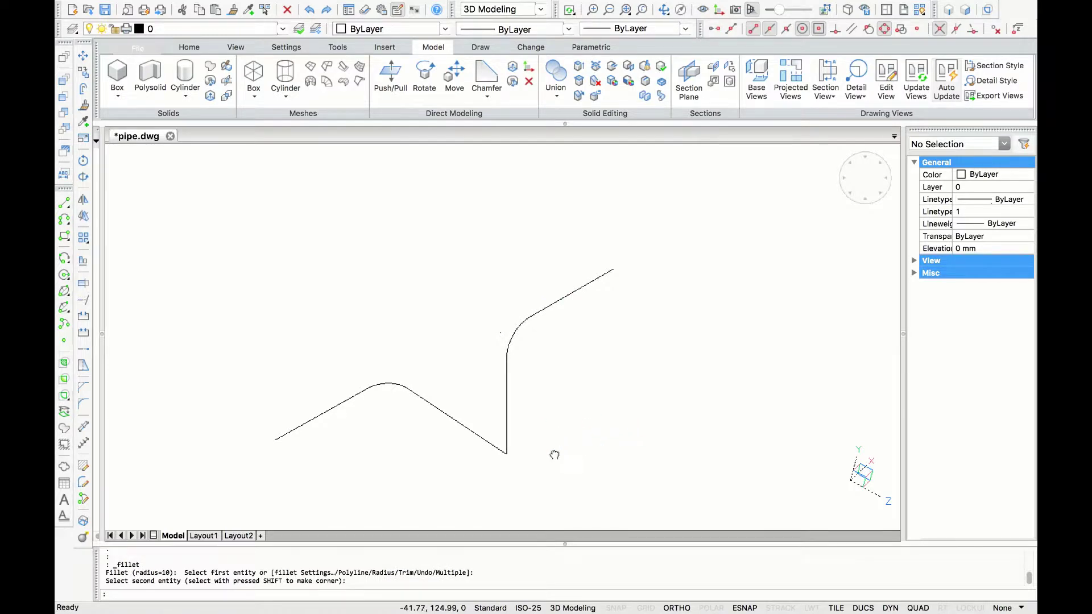
middle_click_drag(554, 455, 588, 425)
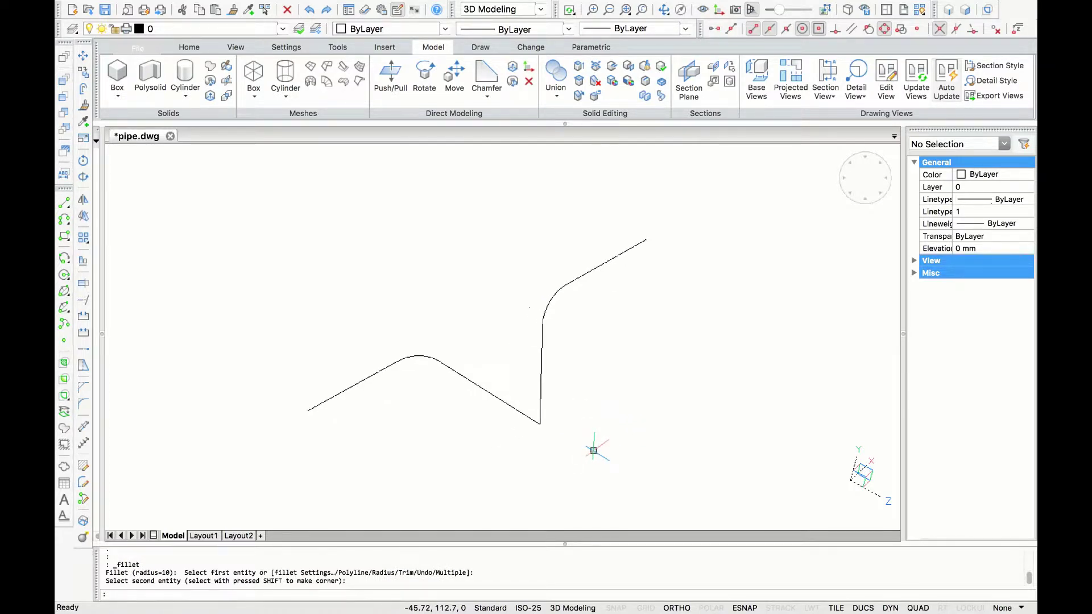
- Try filleting the first polyline to the vertical segment, cancel, and start UCS
right_click(593, 450)
left_click(602, 474)
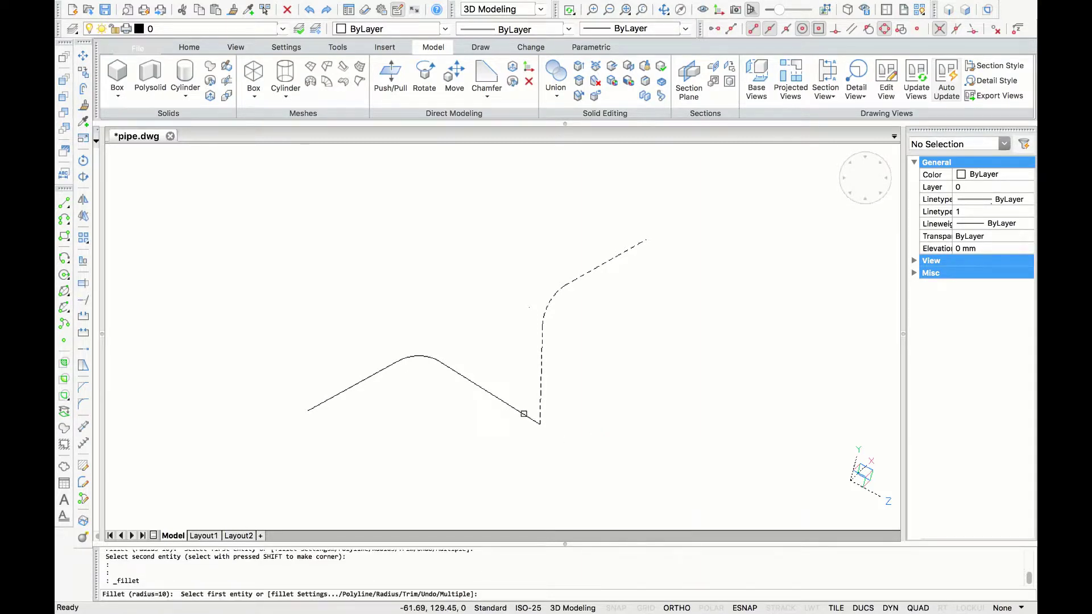
left_click(524, 413)
left_click(540, 396)
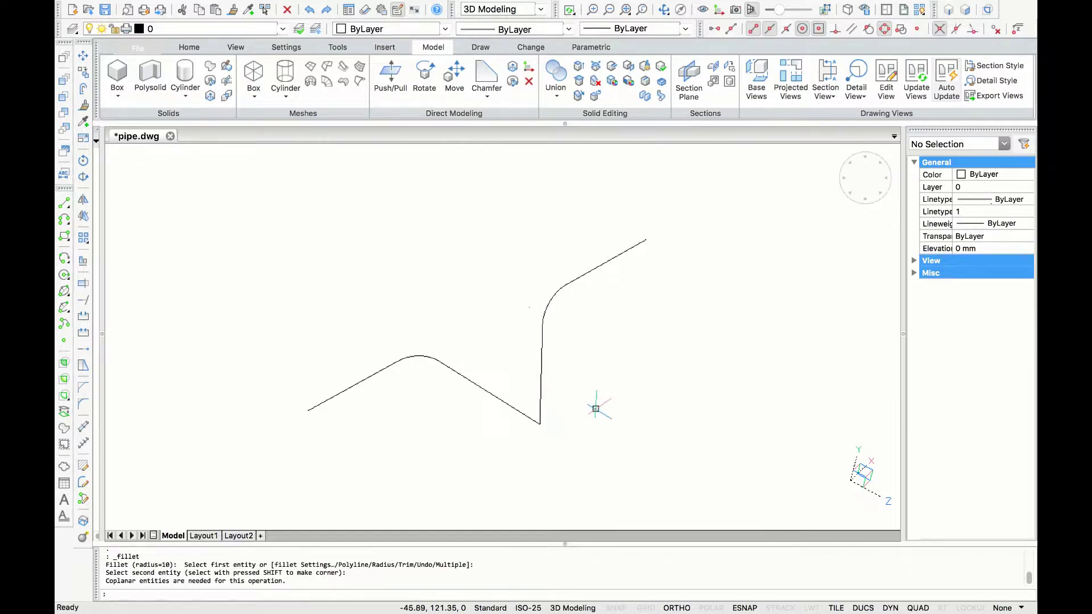
key("Escape")
type("ucs")
key("Return")
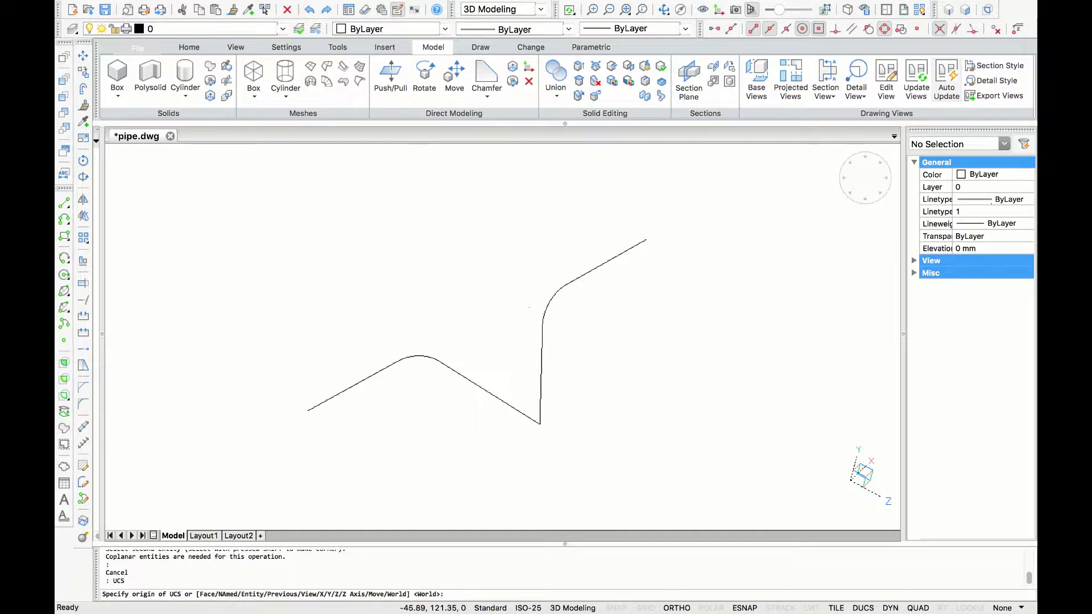
- Rotate the UCS about X and draw a radius-5 circle at the line's endpoint
type("x")
key("Return")
key("Return")
scroll(514, 410, "up", 3)
middle_click_drag(581, 471, 514, 410)
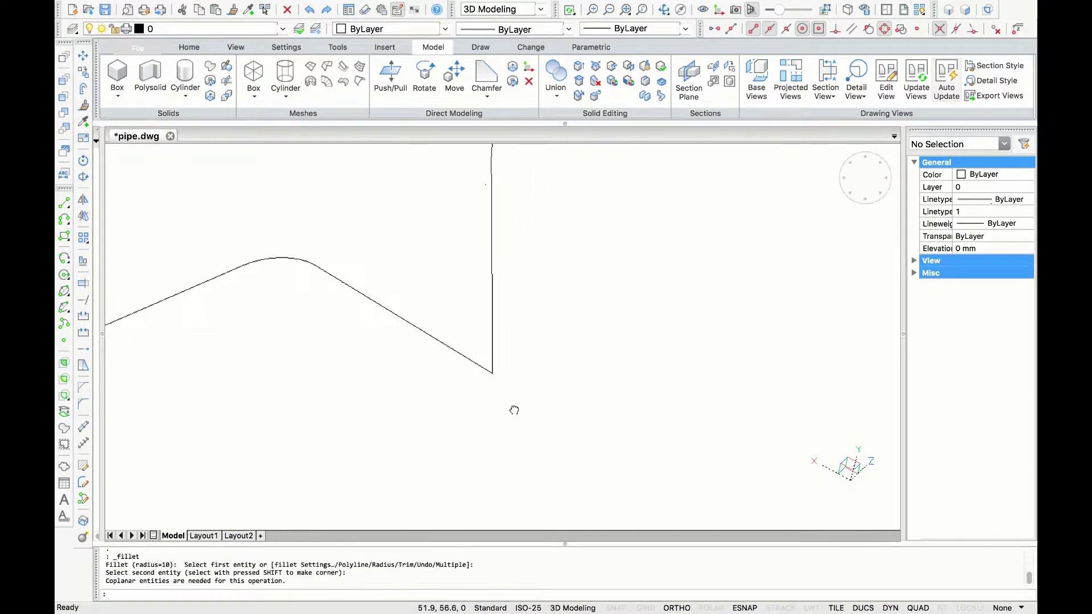
type("c")
key("Return")
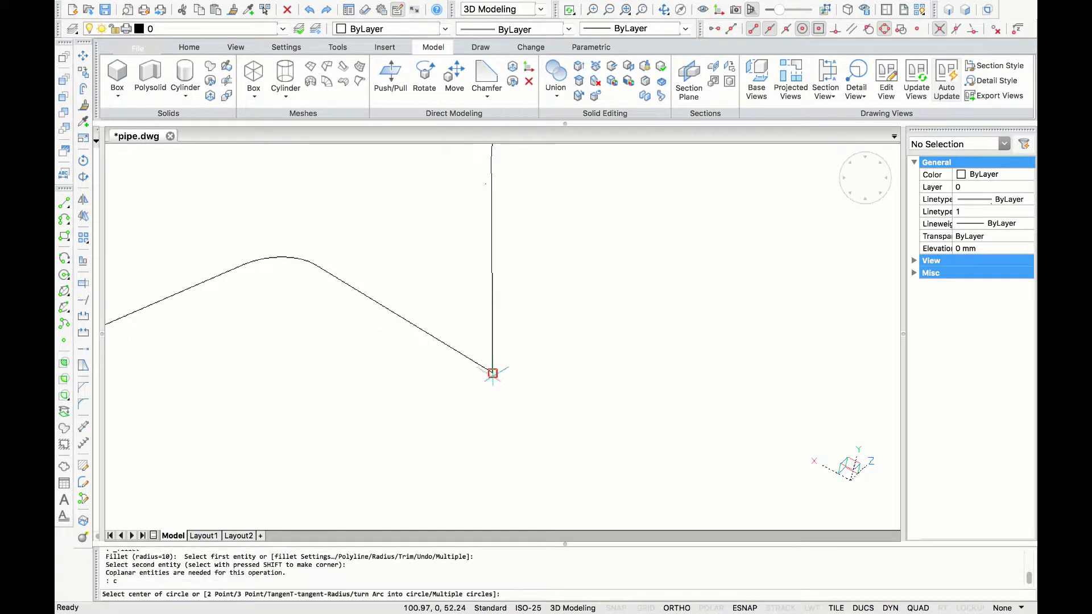
left_click(500, 389)
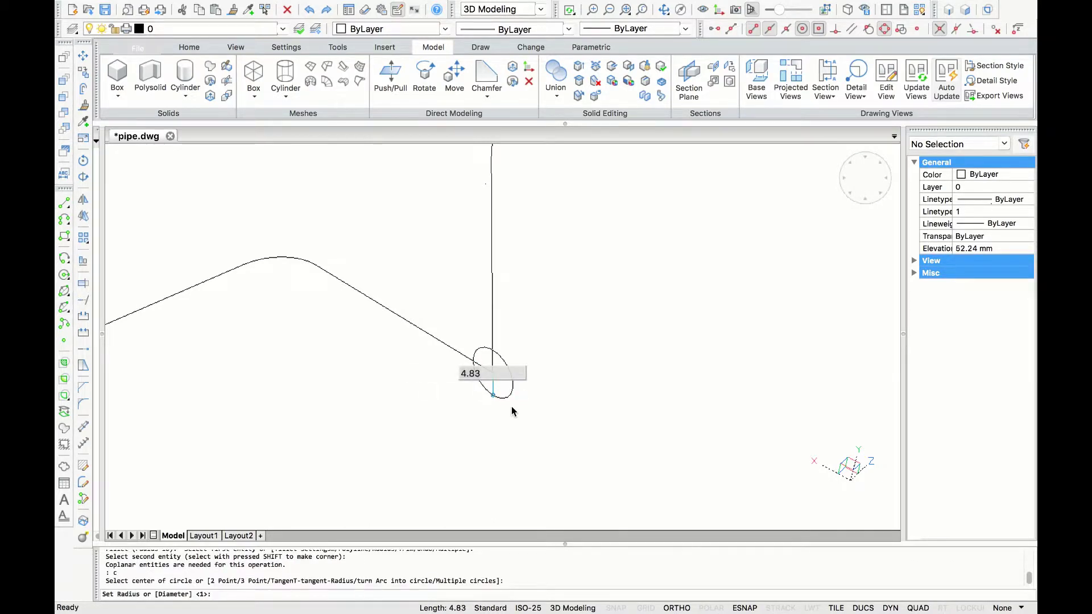
type("5")
key("Return")
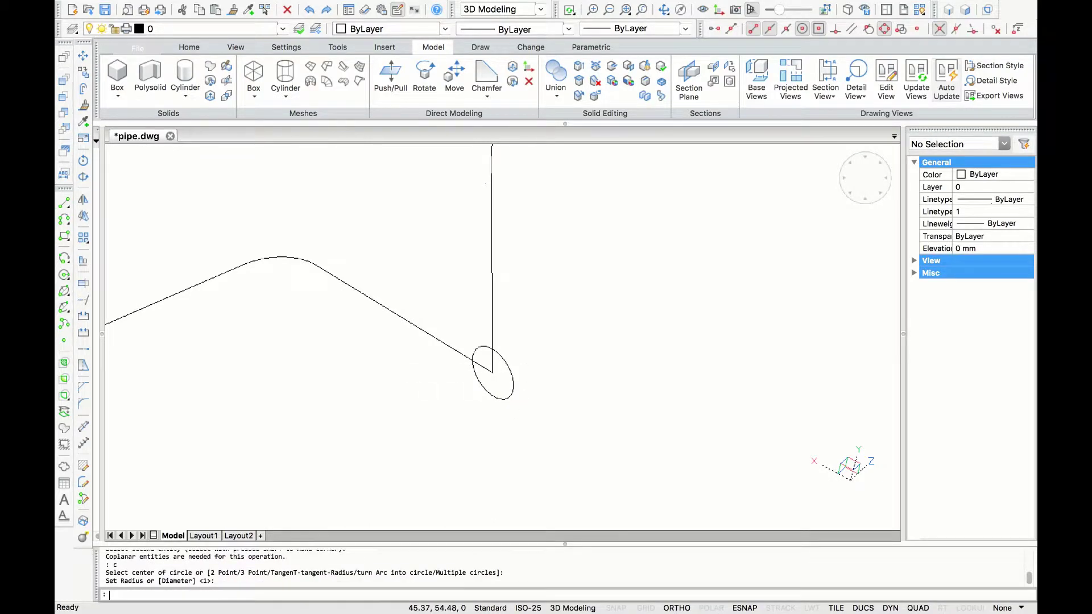
- Move the circle onto the line's end
left_click(503, 399)
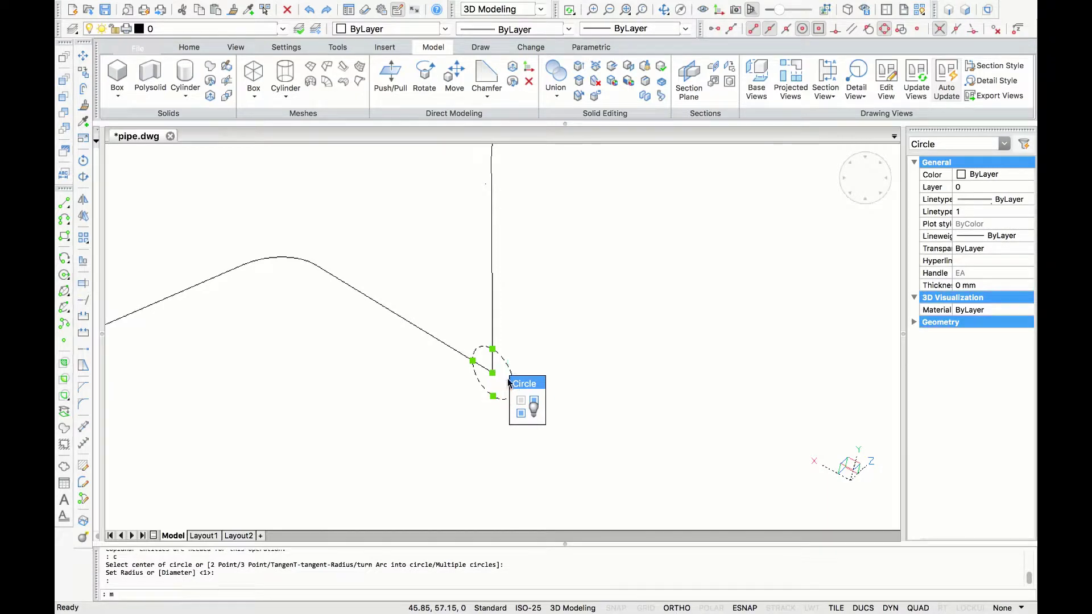
type("m")
key("Return")
left_click(513, 387)
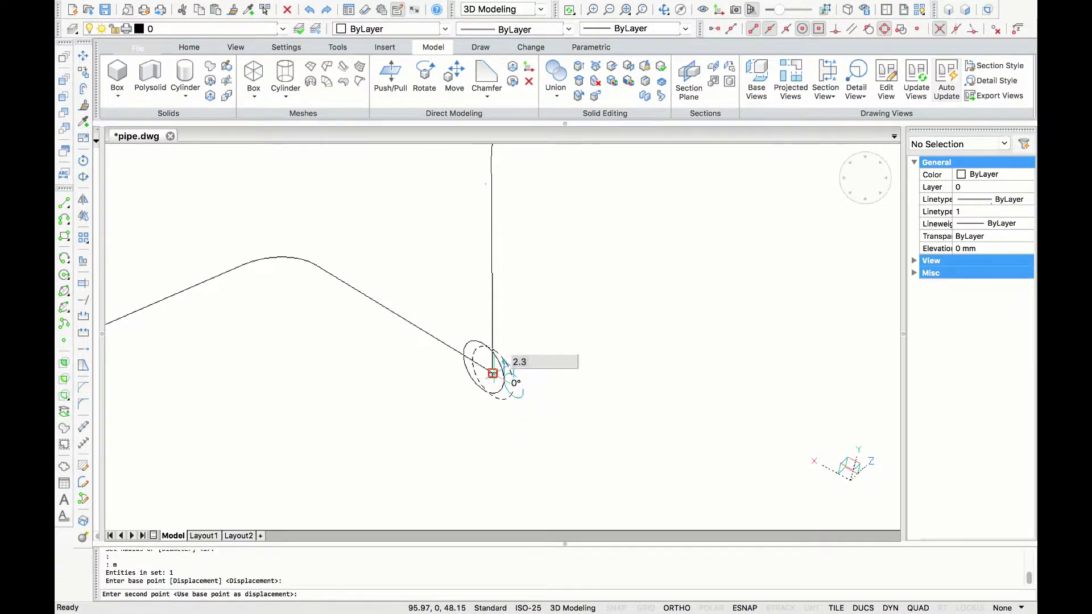
left_click(493, 373)
- Move the circle again so it sits against the sloped-vertical corner
left_click(473, 384)
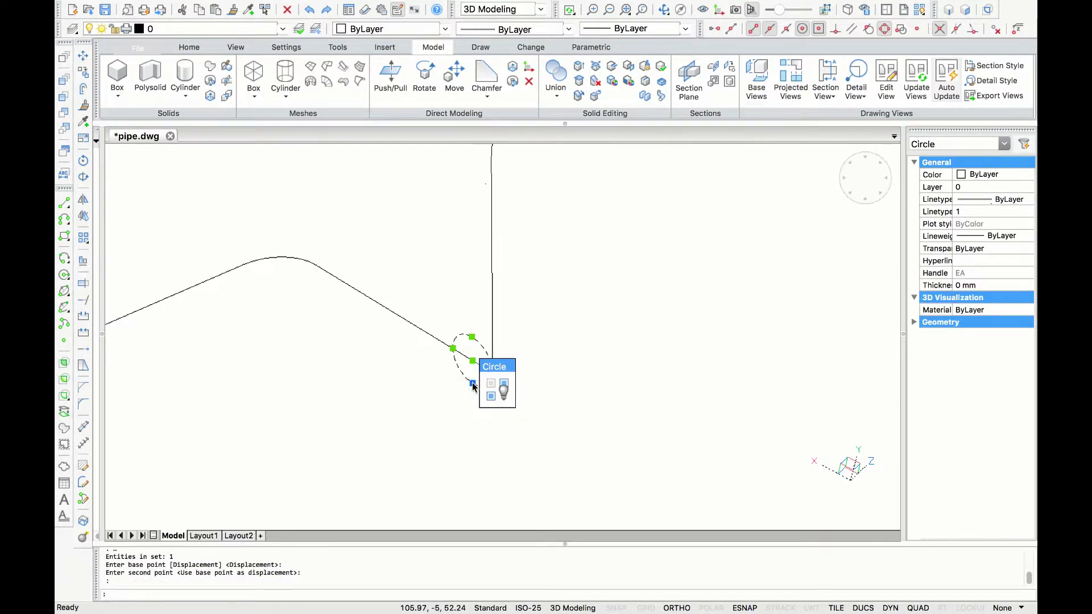
type("m")
key("Return")
left_click(473, 382)
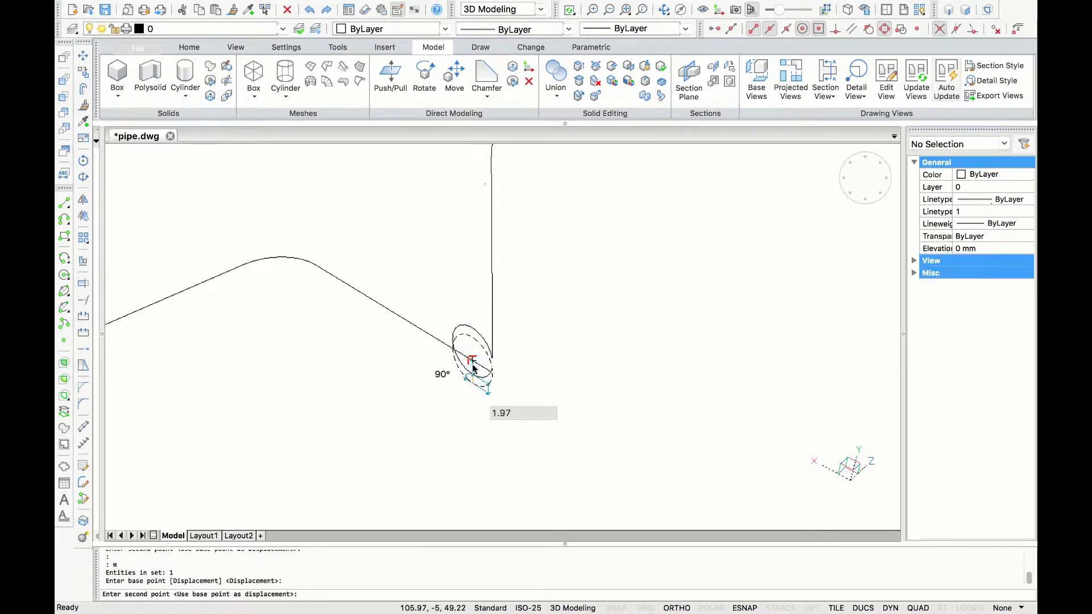
left_click(492, 369)
scroll(502, 371, "up", 2)
scroll(480, 370, "up", 2)
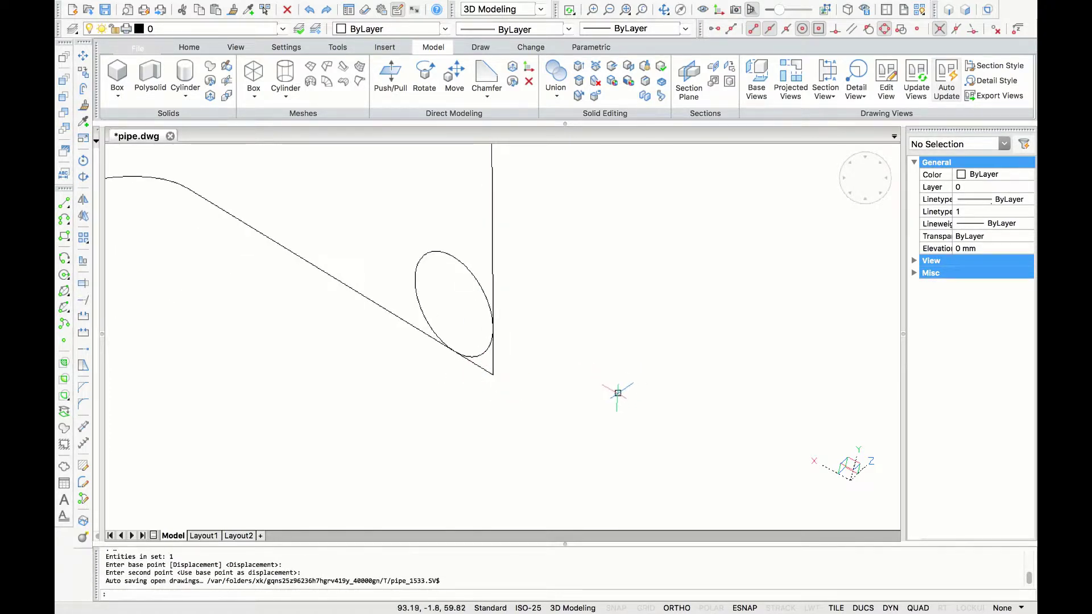
middle_click_drag(582, 368, 592, 381)
type("tr")
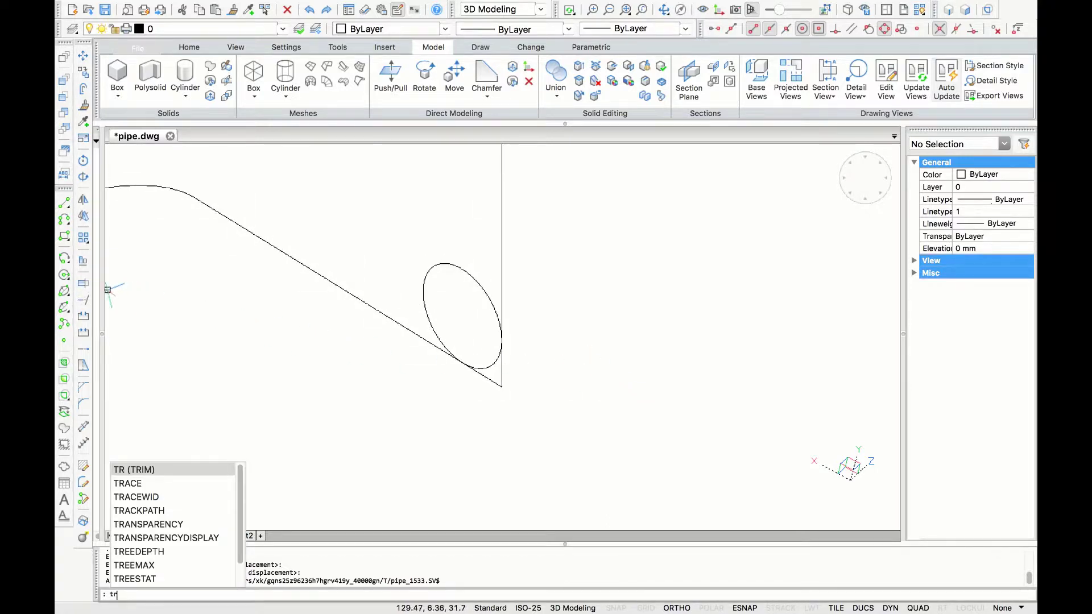
- Trim the circle to a corner arc using the vertical and sloped lines as edges
left_click(83, 288)
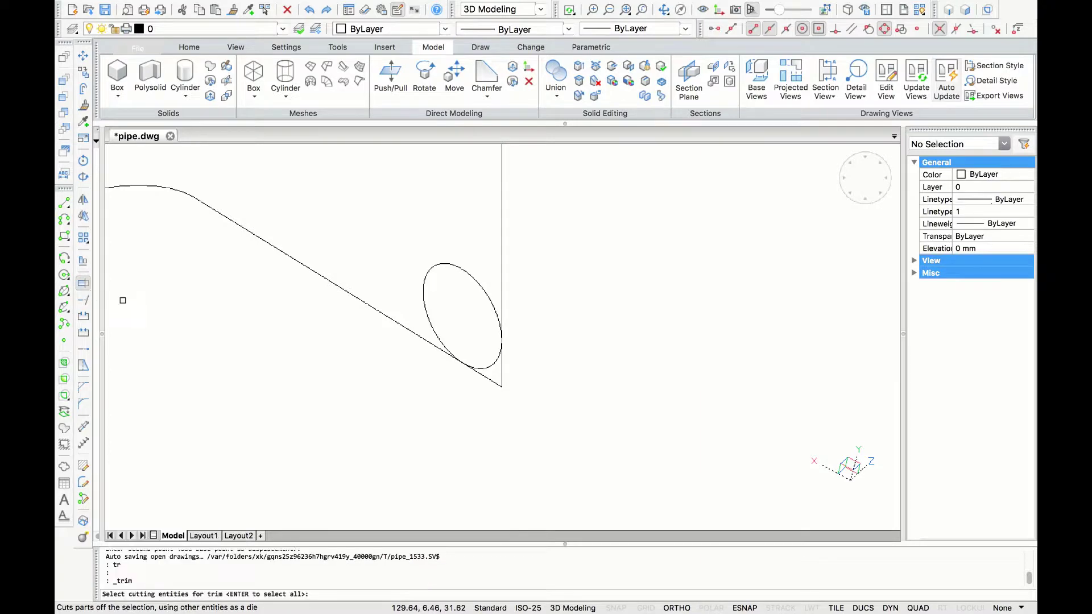
left_click(502, 374)
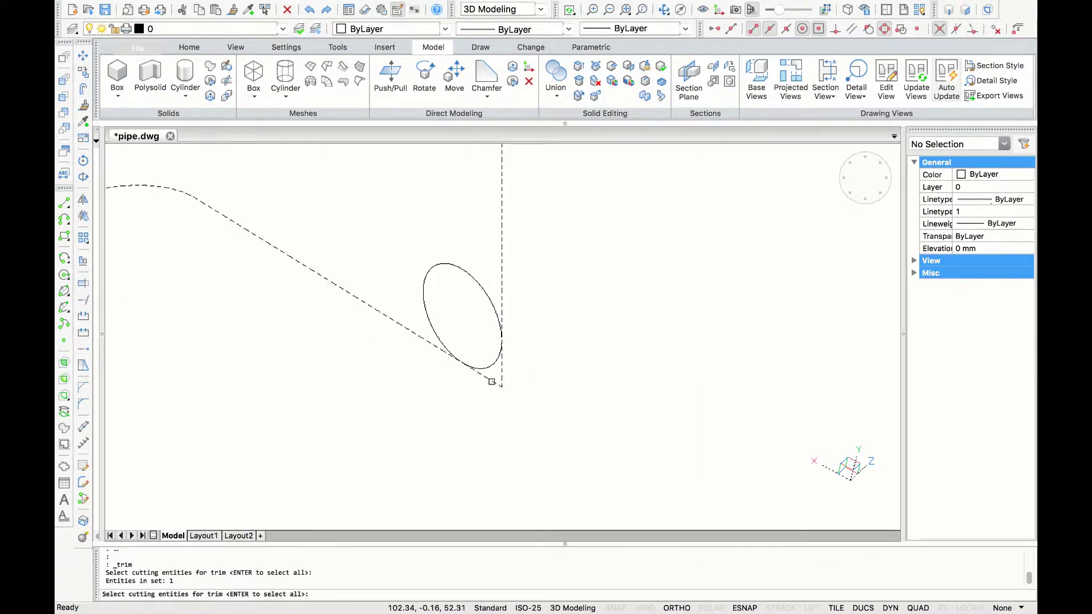
left_click(491, 380)
key("Return")
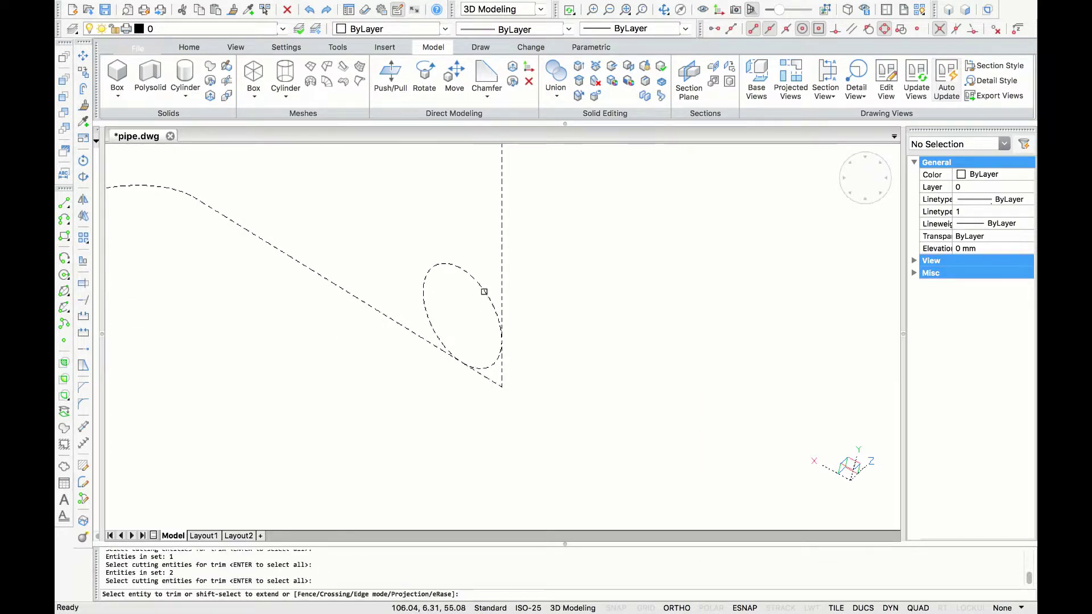
left_click(484, 292)
key("Escape")
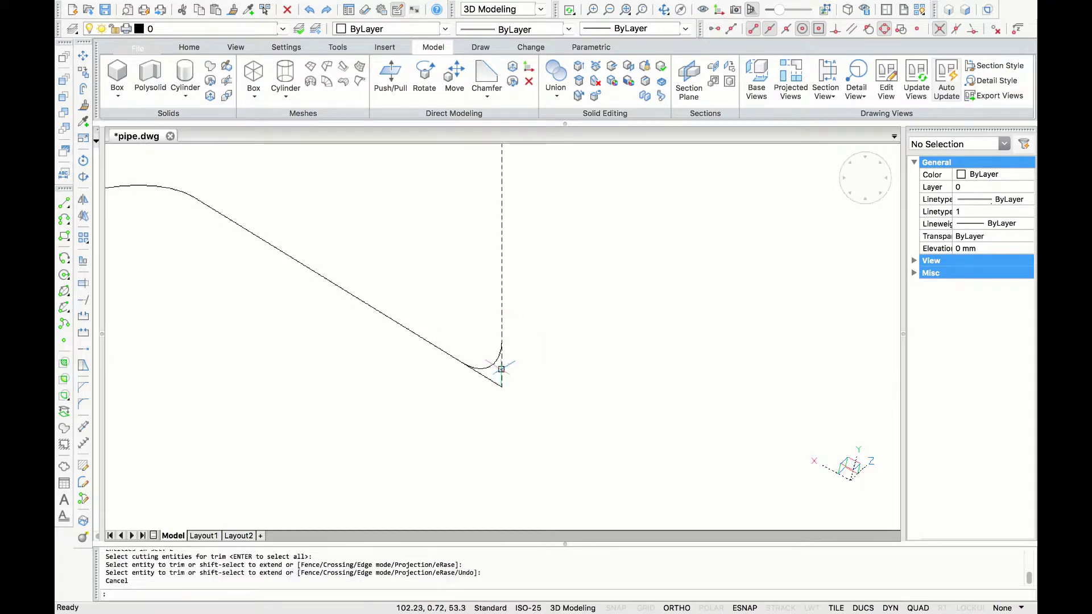
- Stretch the vertical and sloped line ends onto the arc
left_click(501, 366)
left_click(501, 387)
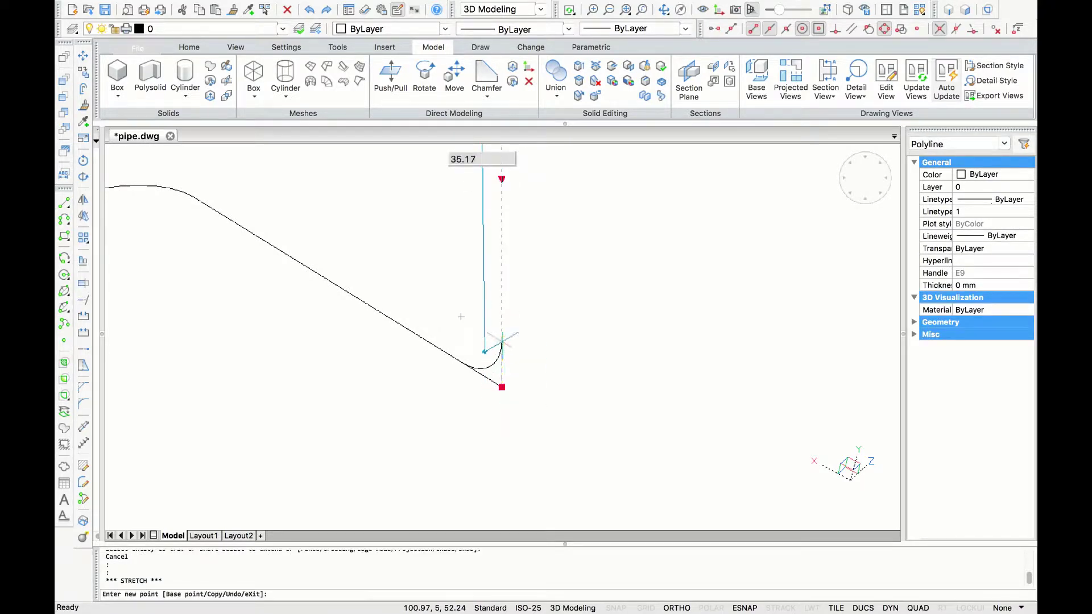
left_click(502, 387)
left_click(487, 372)
left_click(501, 386)
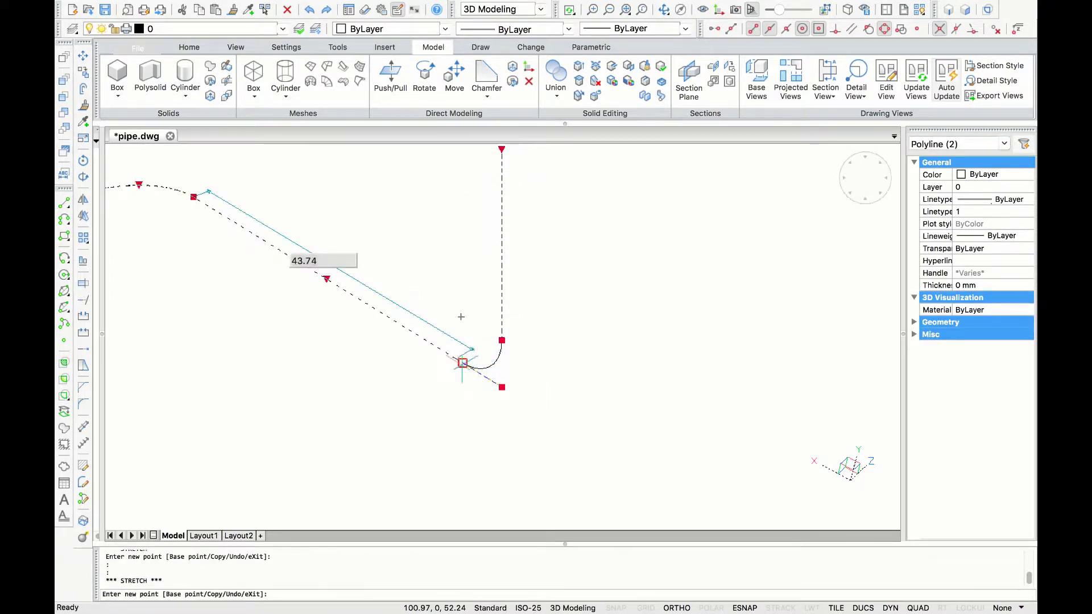
key("Escape")
key("Escape")
scroll(493, 431, "down", 3)
- Draw a radius-4 circle and sweep it along the lower bent path
type("c")
key("Return")
left_click(345, 440)
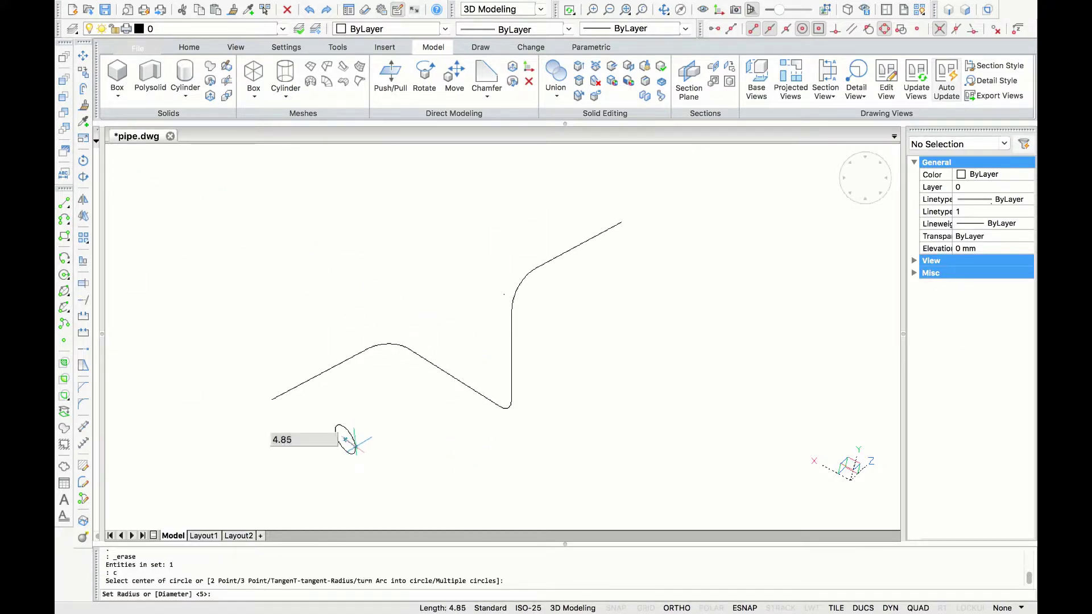
type("4")
key("Return")
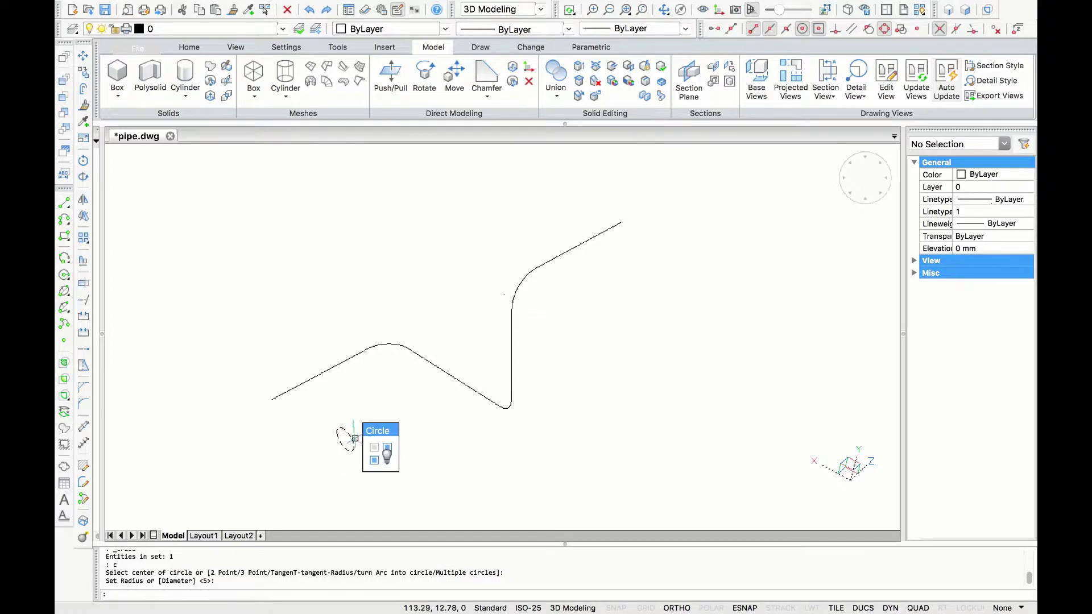
middle_click_drag(359, 418, 373, 410)
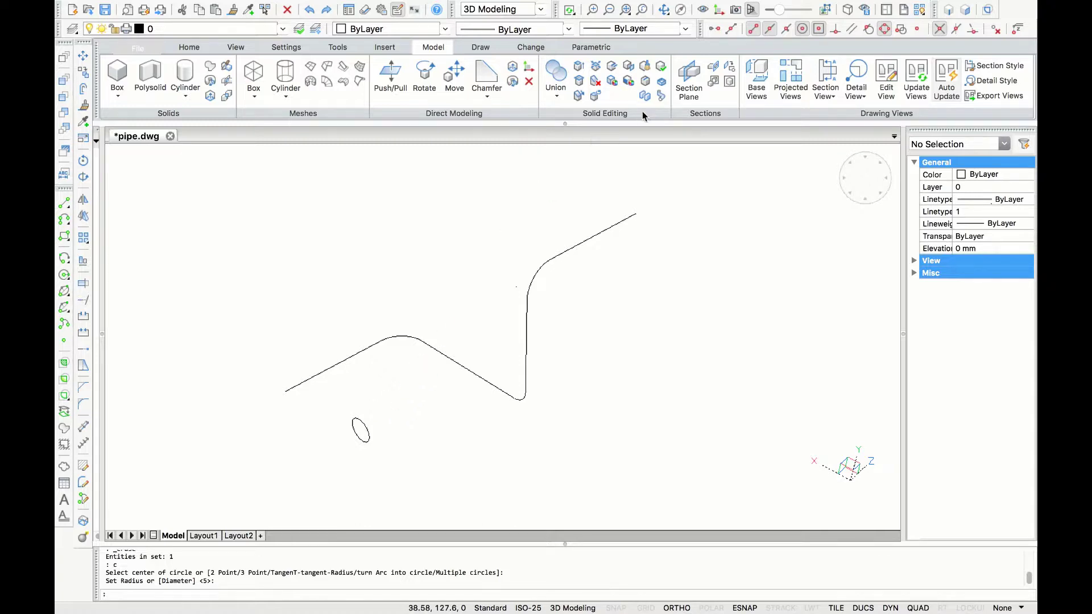
left_click(660, 96)
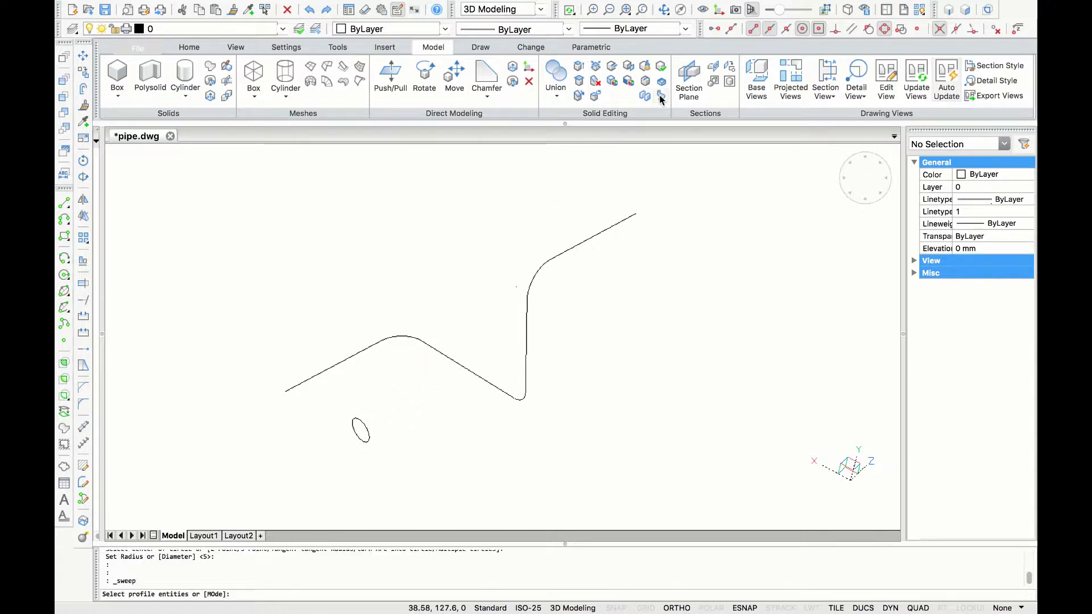
left_click(365, 422)
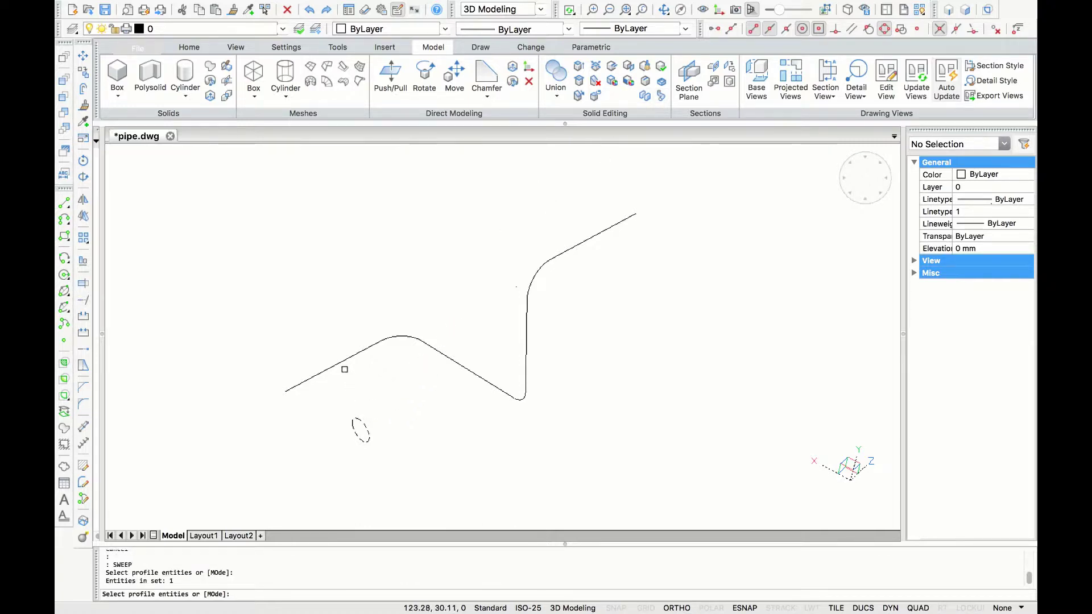
key("Return")
left_click(343, 365)
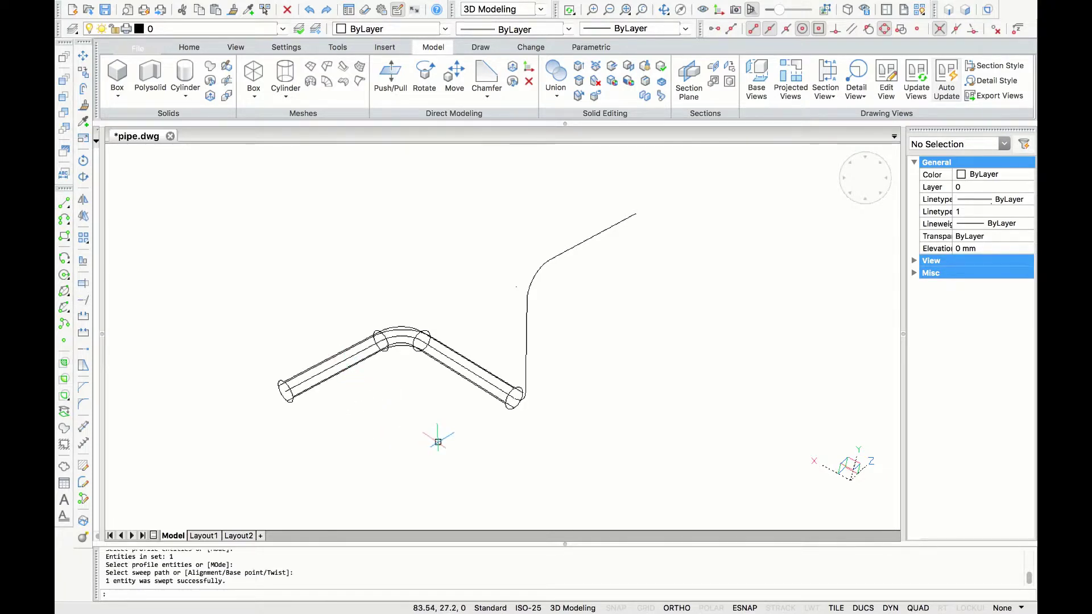
key("Escape")
- Draw two more circle profiles, the first with radius 5
type("c")
key("Return")
left_click(395, 441)
type("5")
key("Return")
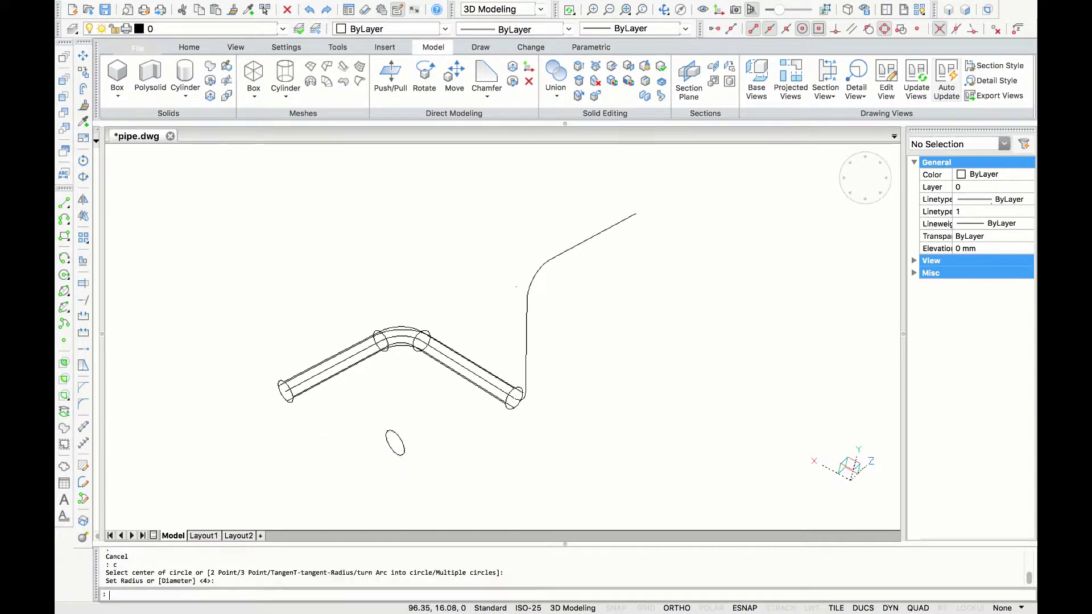
type("c")
key("Return")
left_click(435, 432)
key("Return")
- Sweep a new circle along the upper bent path and orbit to inspect it
left_click(616, 210)
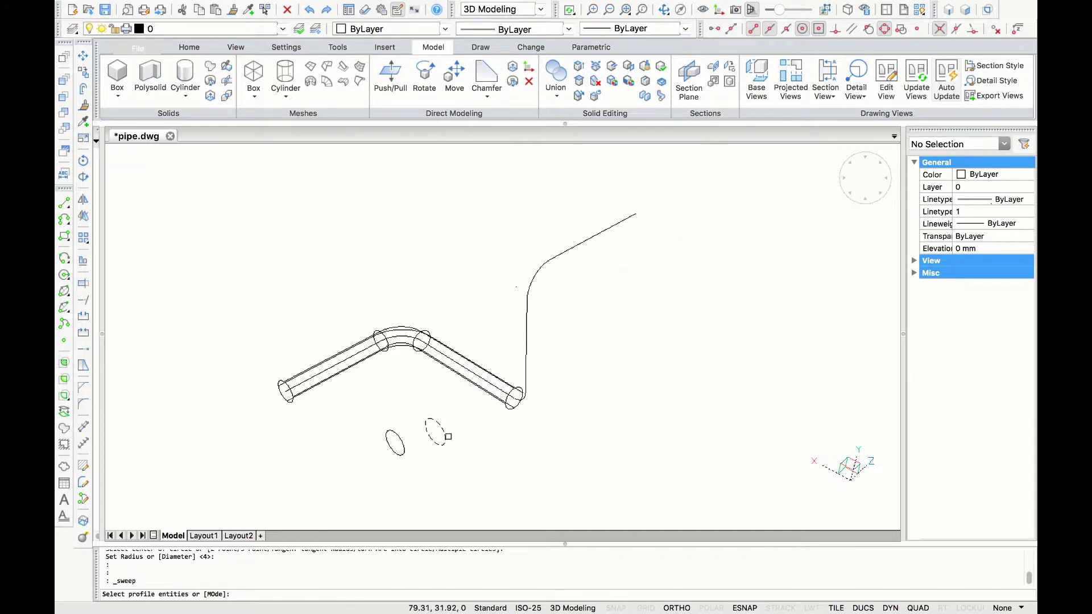
left_click(445, 435)
key("Return")
left_click(550, 257)
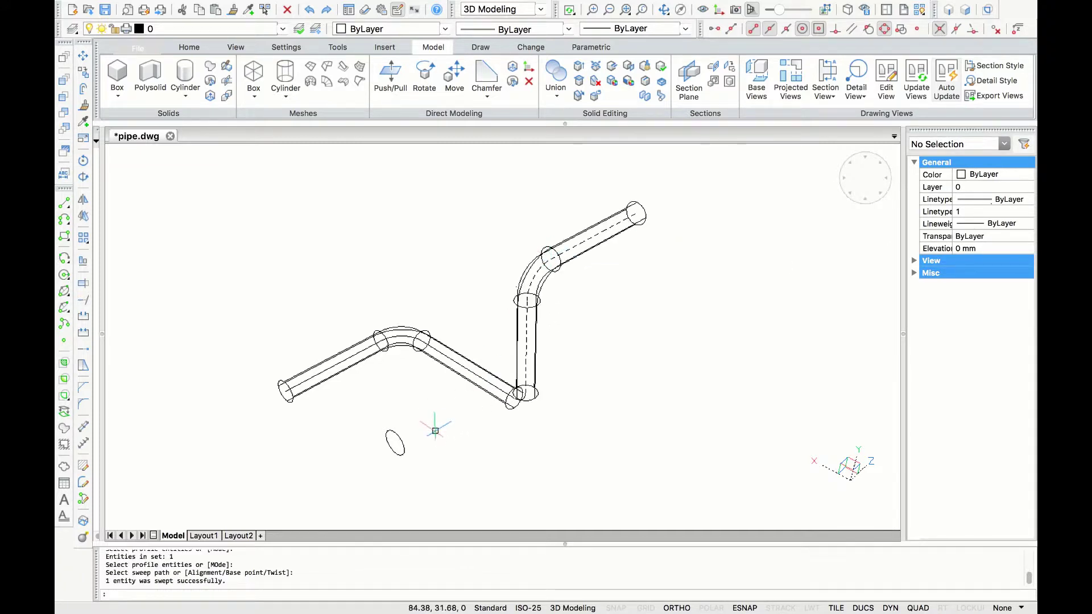
left_click(663, 9)
left_click_drag(545, 296, 536, 323)
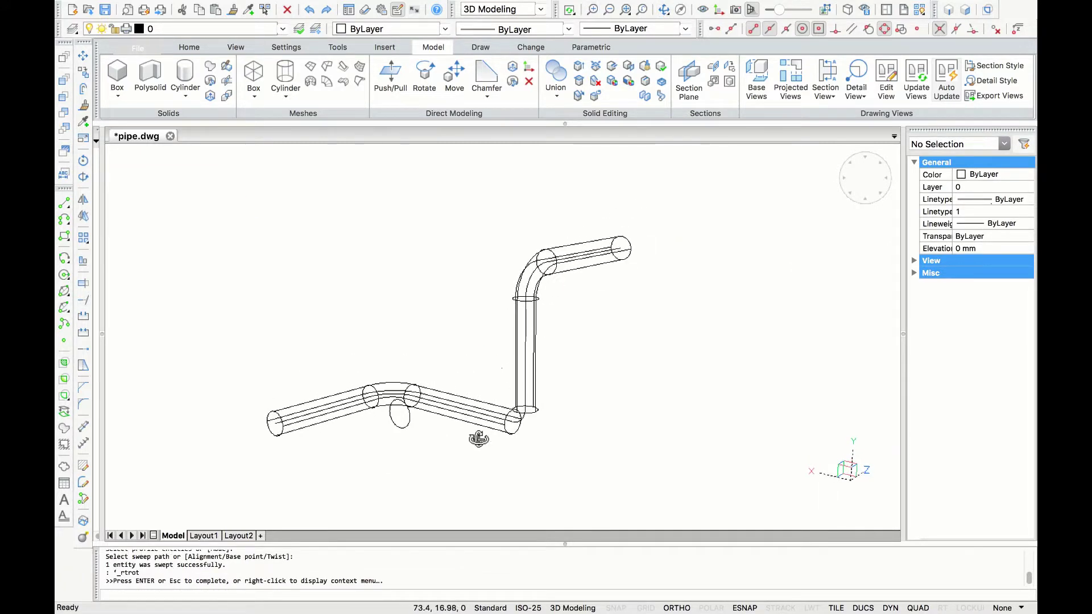
scroll(482, 438, "up", 3)
key("Escape")
- Sweep the remaining circle along the pipe path
key("Return")
left_click(320, 405)
key("Return")
left_click(556, 404)
- Switch to an isometric view shaded in the Conceptual visual style
left_click(855, 169)
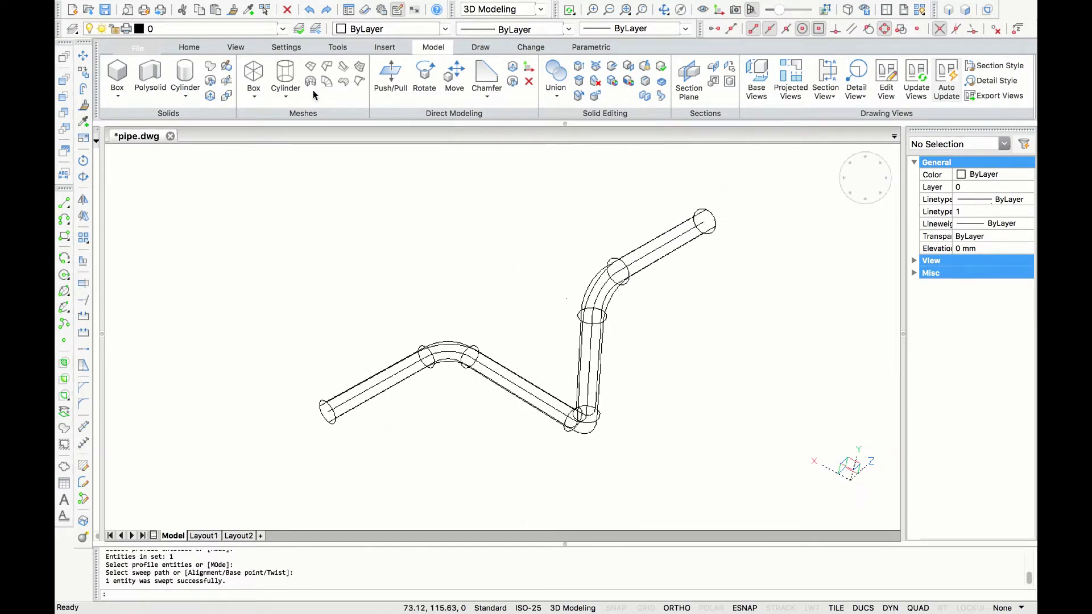
left_click(279, 8)
mouse_move(239, 7)
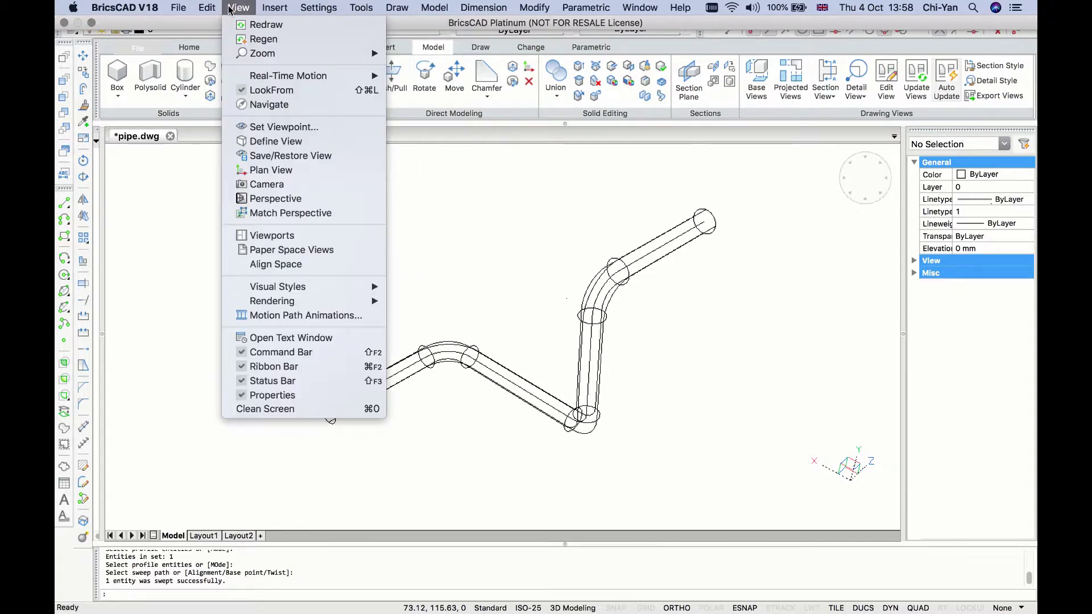
mouse_move(334, 287)
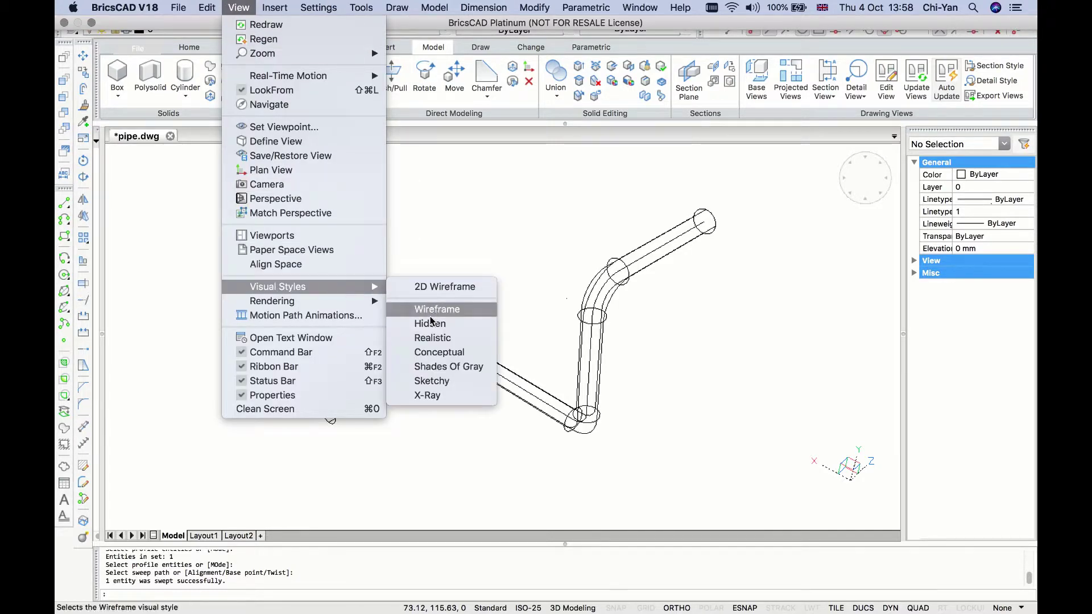
left_click(432, 352)
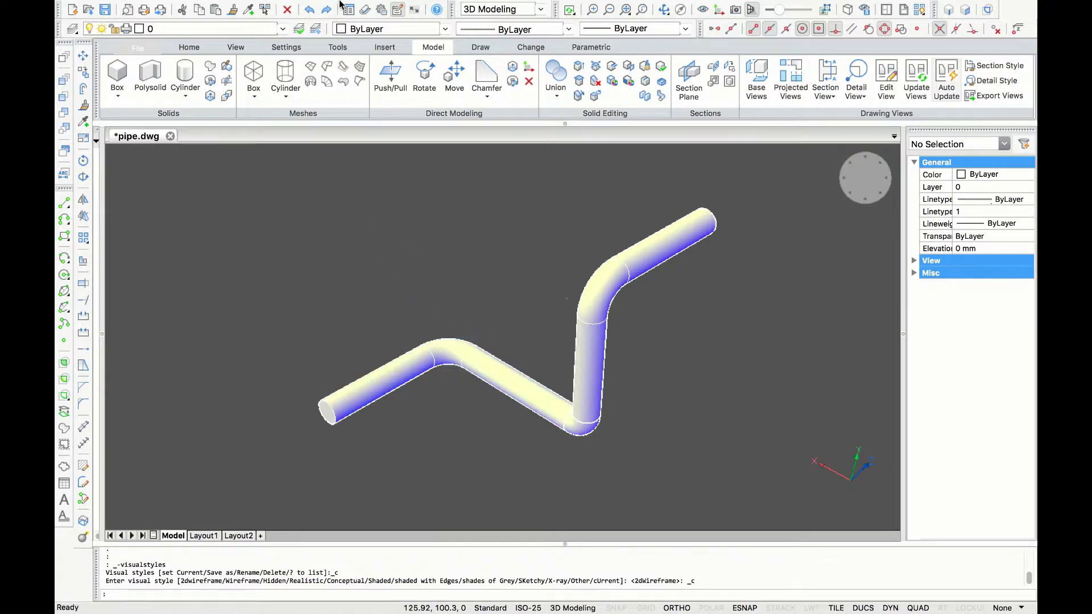
- Change the visual style to Shades of Gray
mouse_move(320, 6)
left_click(276, 8)
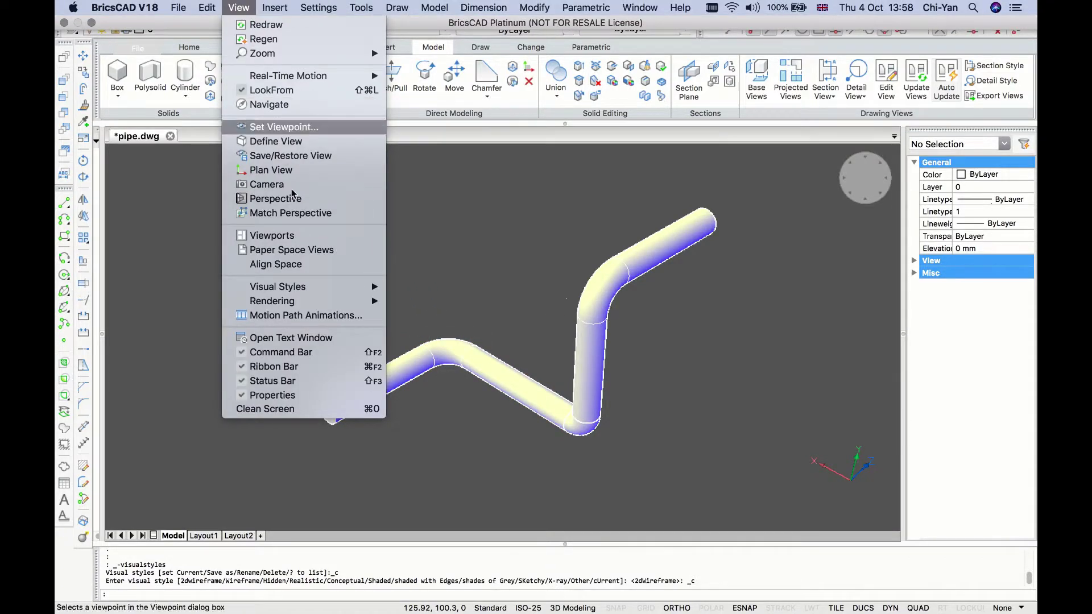
mouse_move(302, 297)
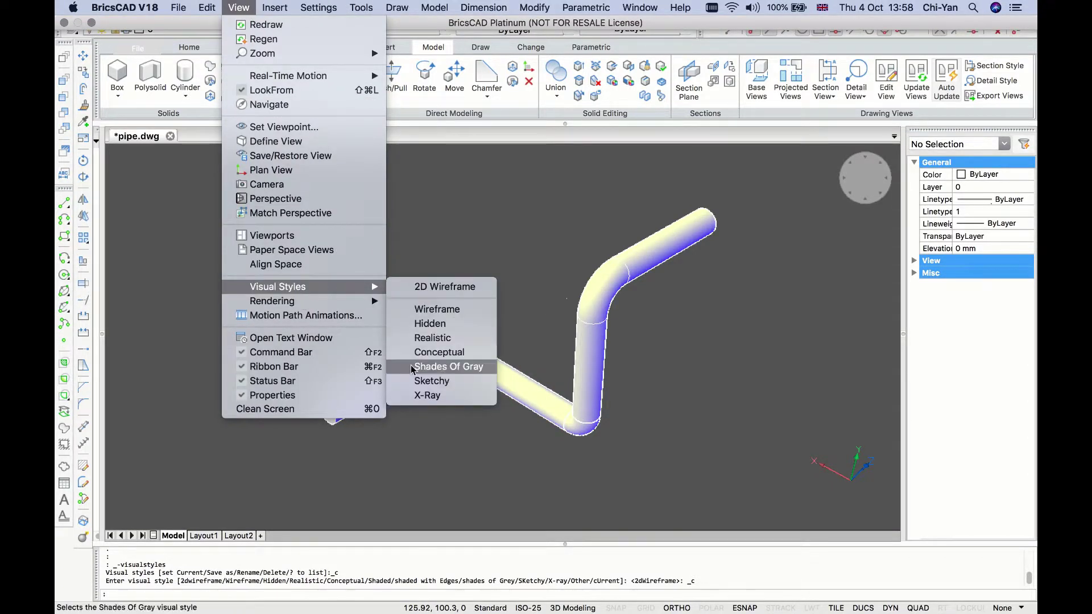
left_click(412, 368)
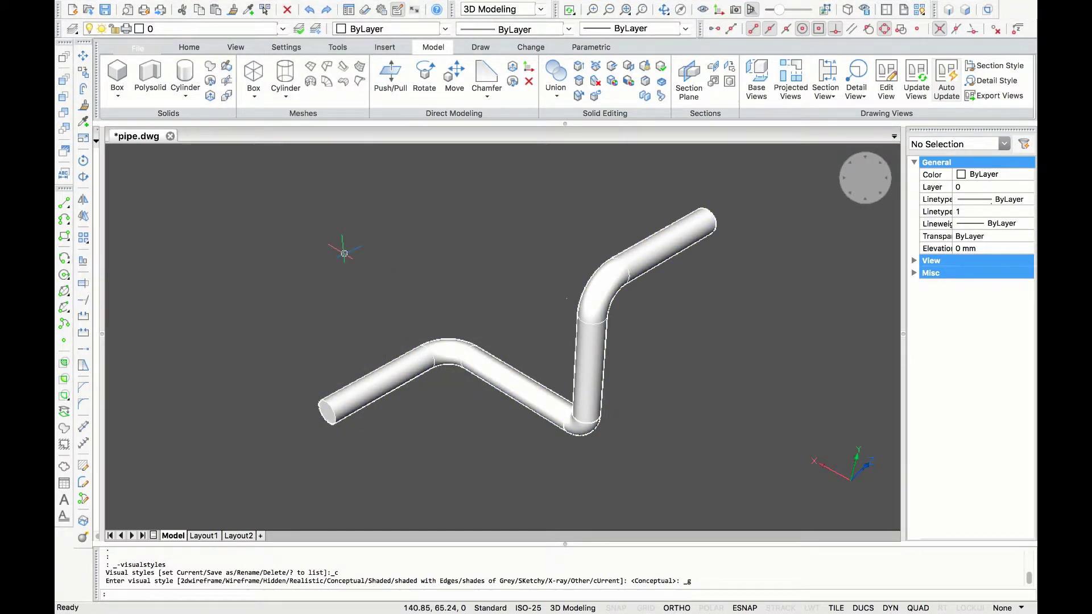
- Select the three pipe solids and hide them to expose their paths
mouse_move(488, 348)
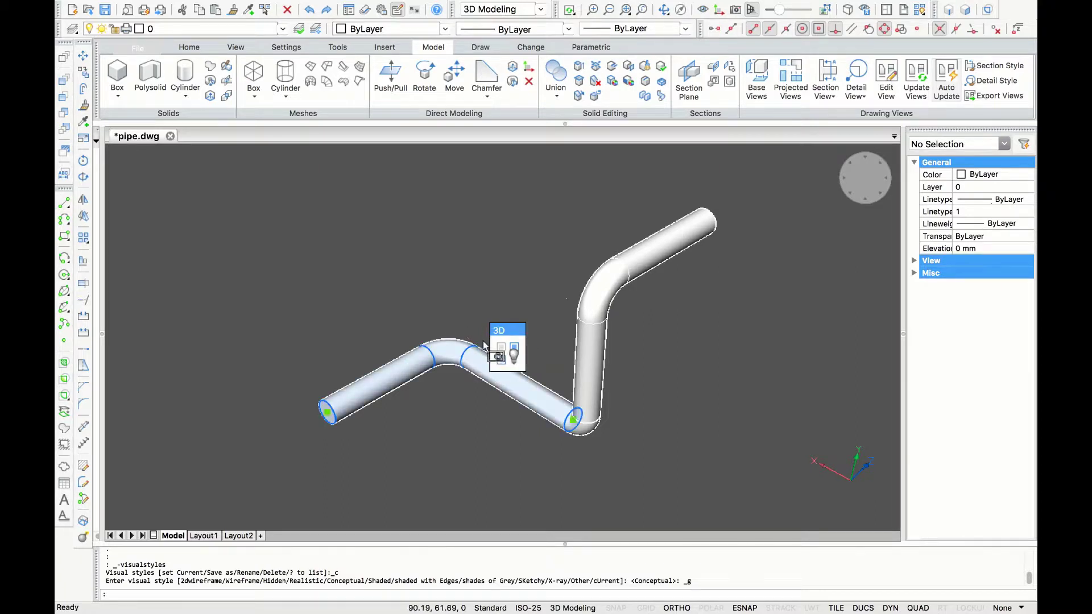
left_click(483, 344)
left_click(594, 278)
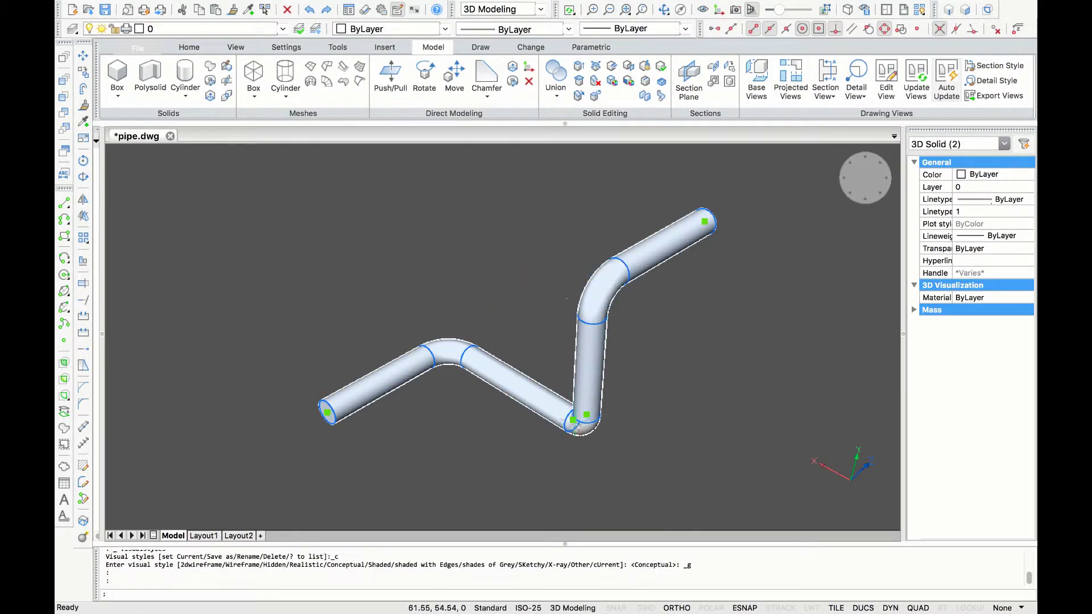
left_click(581, 431)
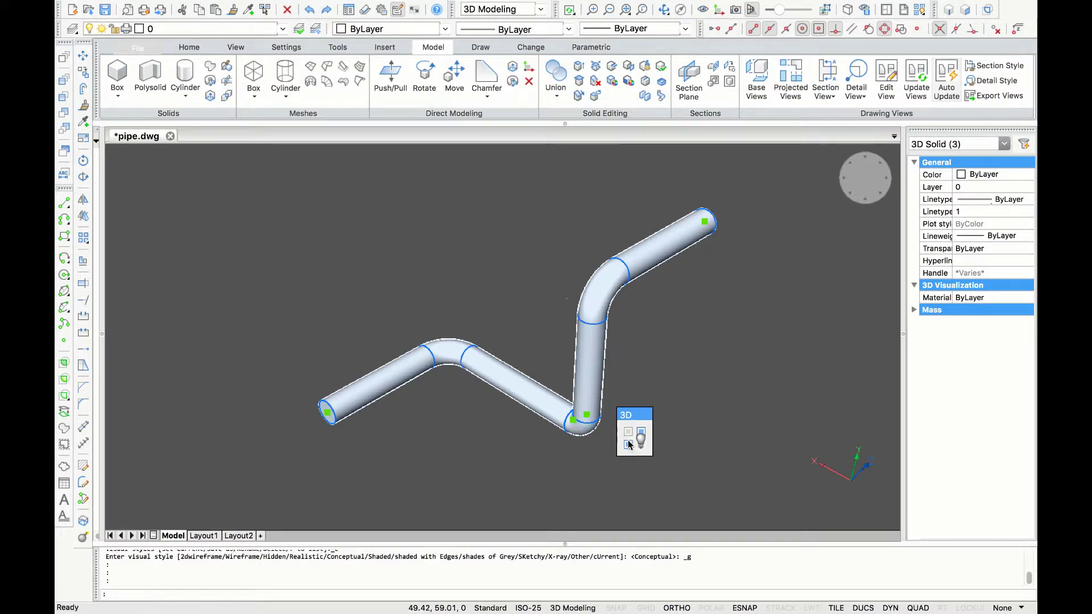
mouse_move(635, 442)
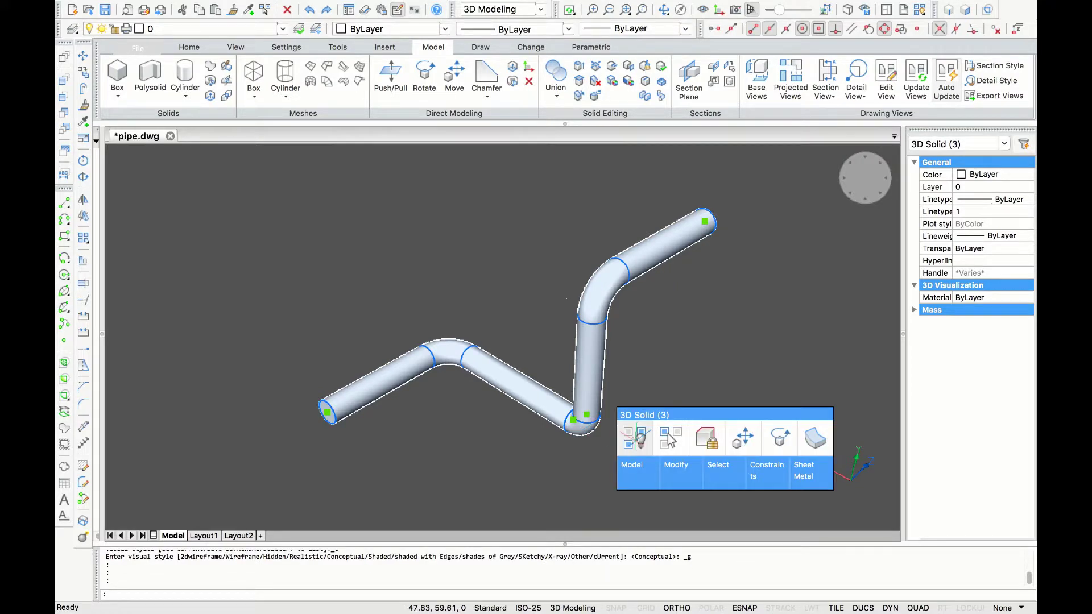
left_click(636, 443)
- Erase the four path lines and unhide the pipe solids
left_click_drag(565, 387, 365, 236)
key("Delete")
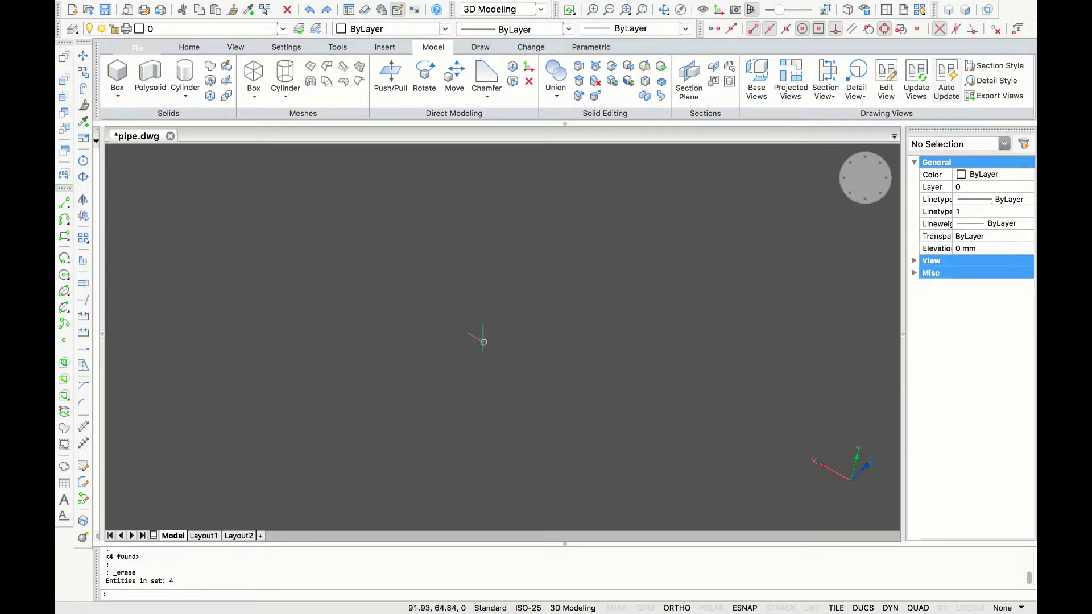
right_click(485, 346)
mouse_move(662, 408)
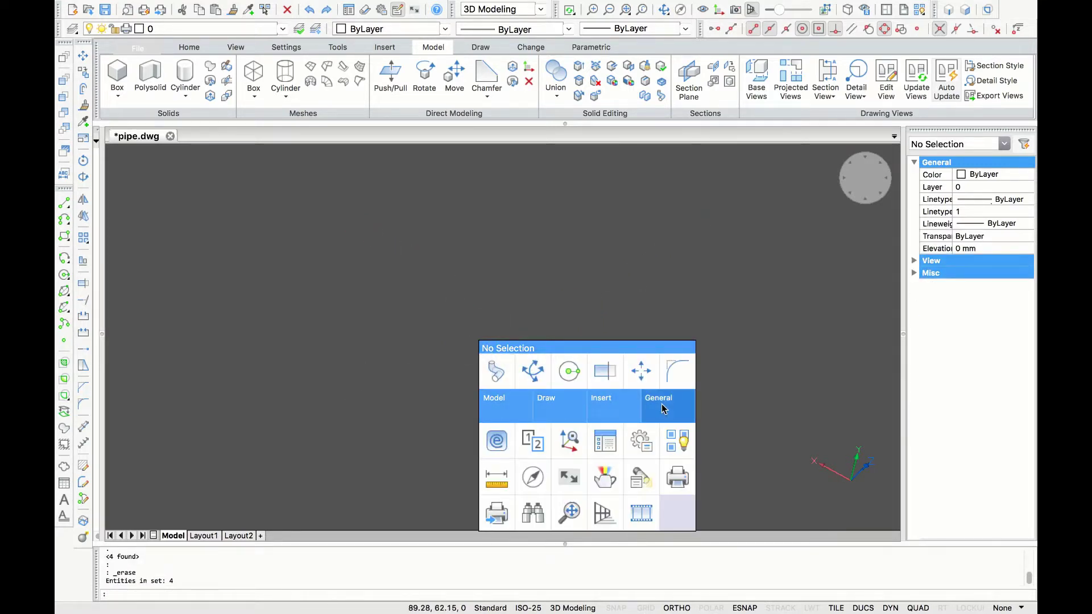
left_click(681, 436)
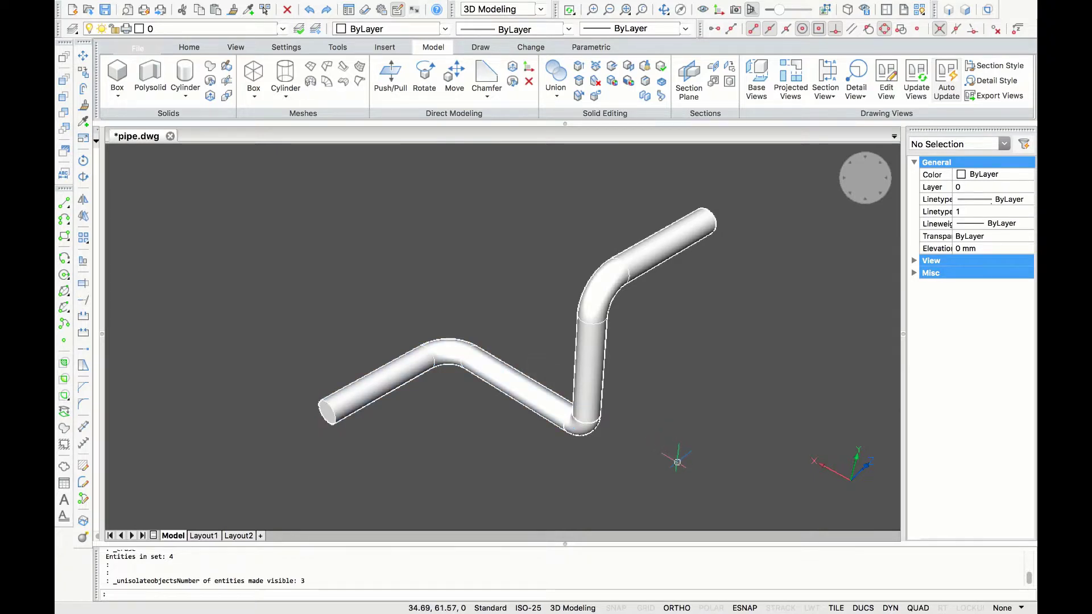
- Union the three crossing-selected pipe segments into a single solid with UNION
left_click_drag(677, 462, 466, 303)
type("UNION")
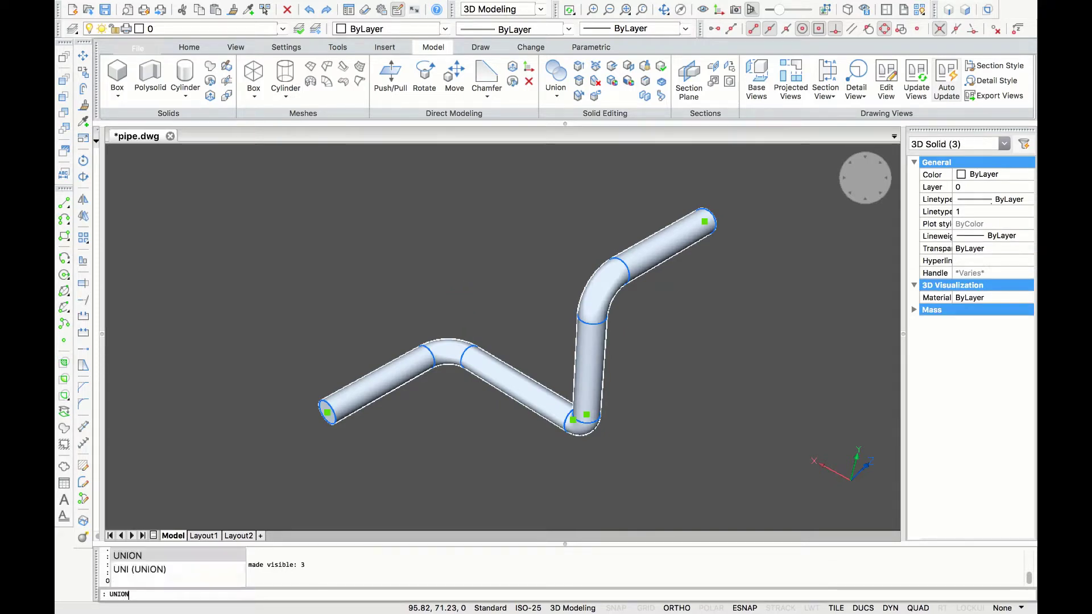
key("Return")
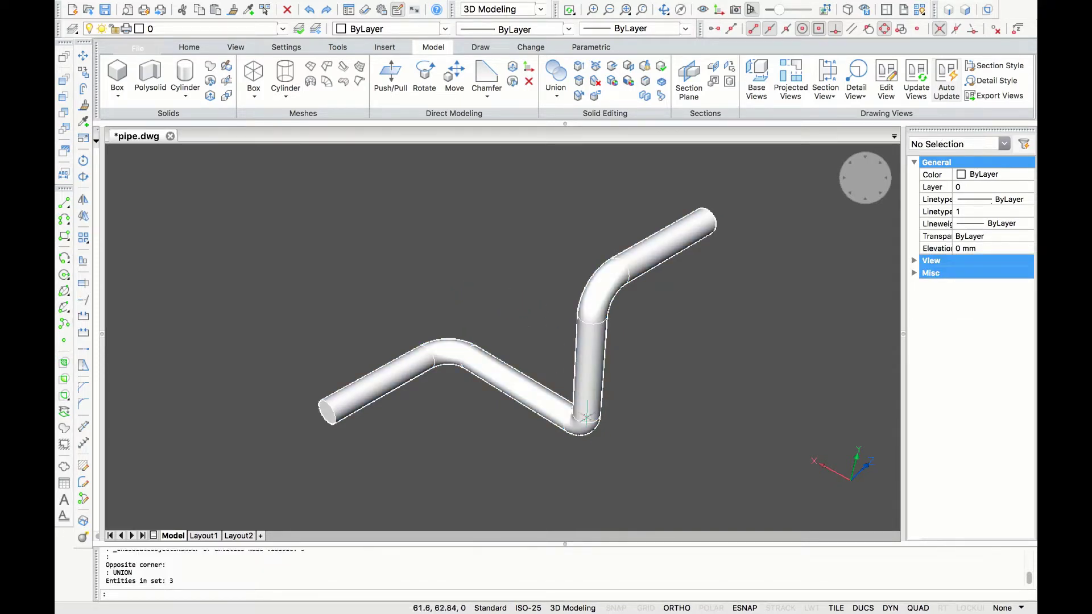
mouse_move(590, 417)
- Start shelling the pipe solid and orbit the view to reach its far end
left_click(662, 83)
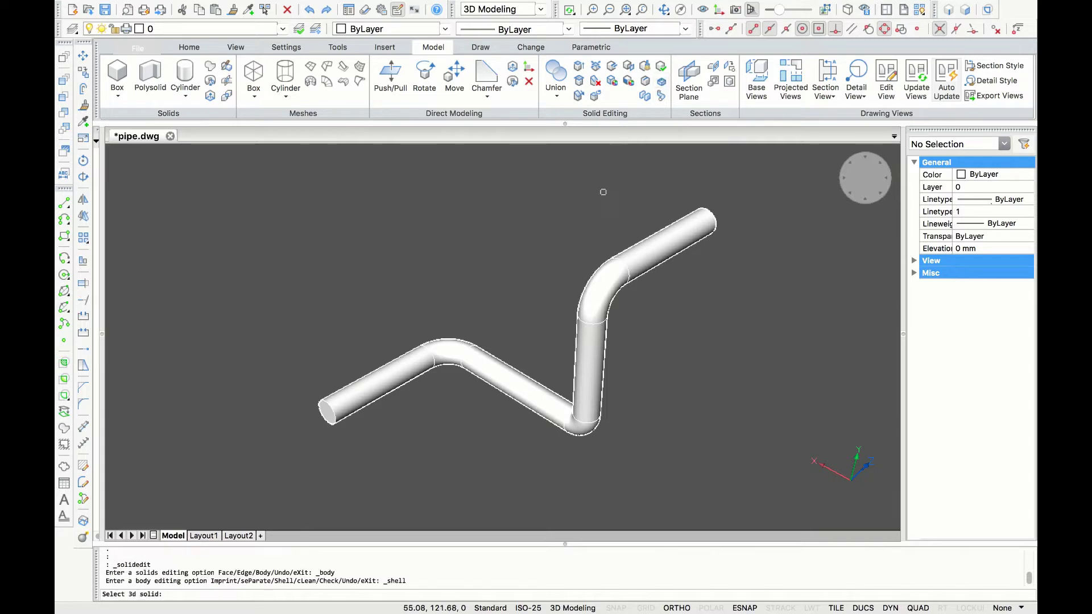
left_click(512, 376)
scroll(358, 423, "up", 3)
left_click(330, 405)
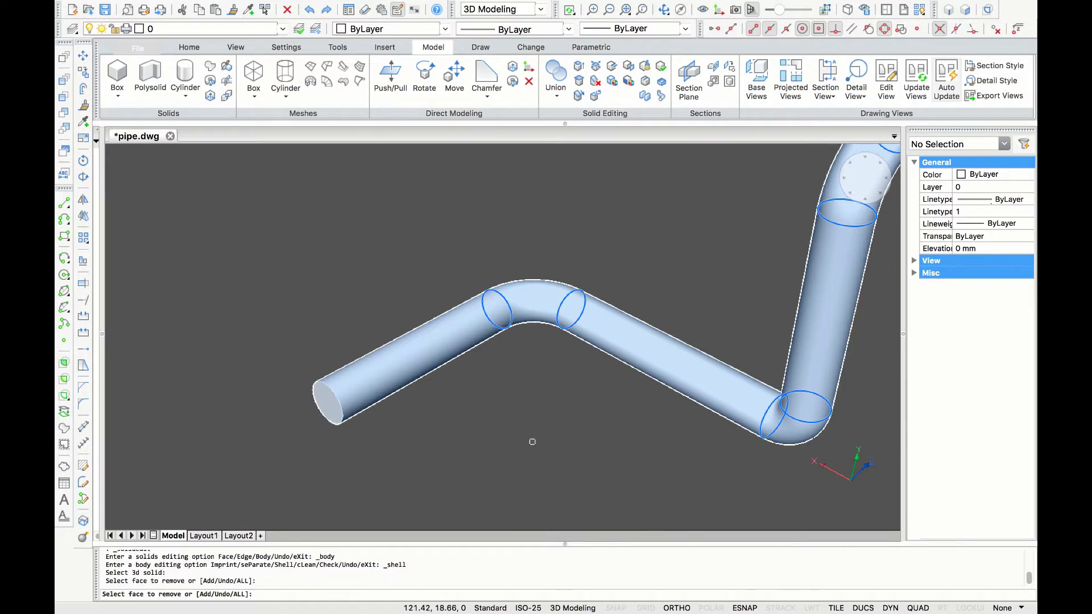
scroll(539, 444, "down", 3)
left_click(666, 9)
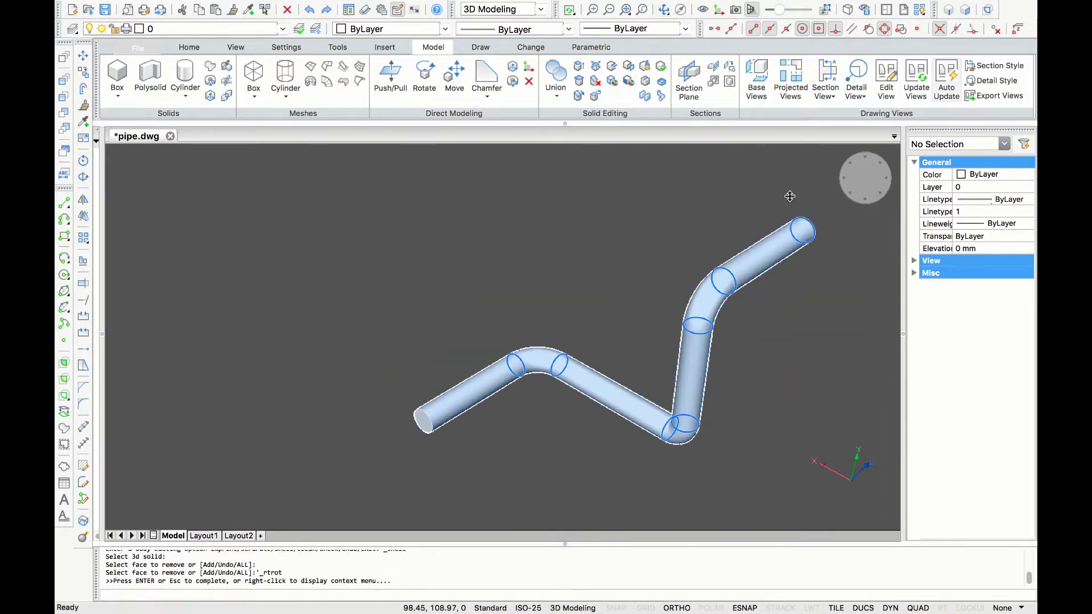
left_click_drag(794, 220, 424, 244)
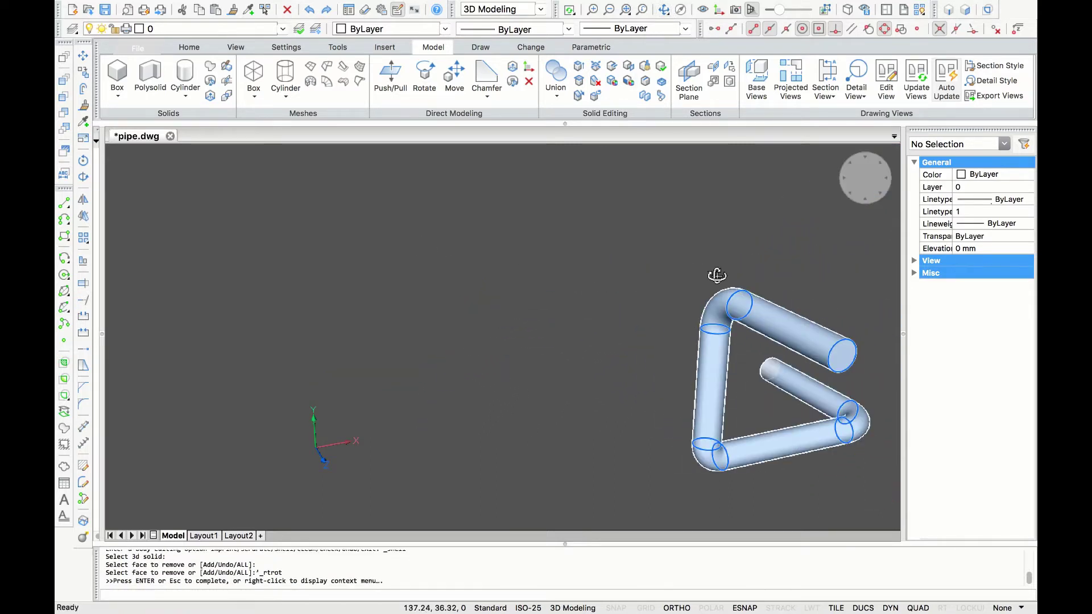
left_click_drag(714, 275, 634, 300)
scroll(611, 294, "up", 3)
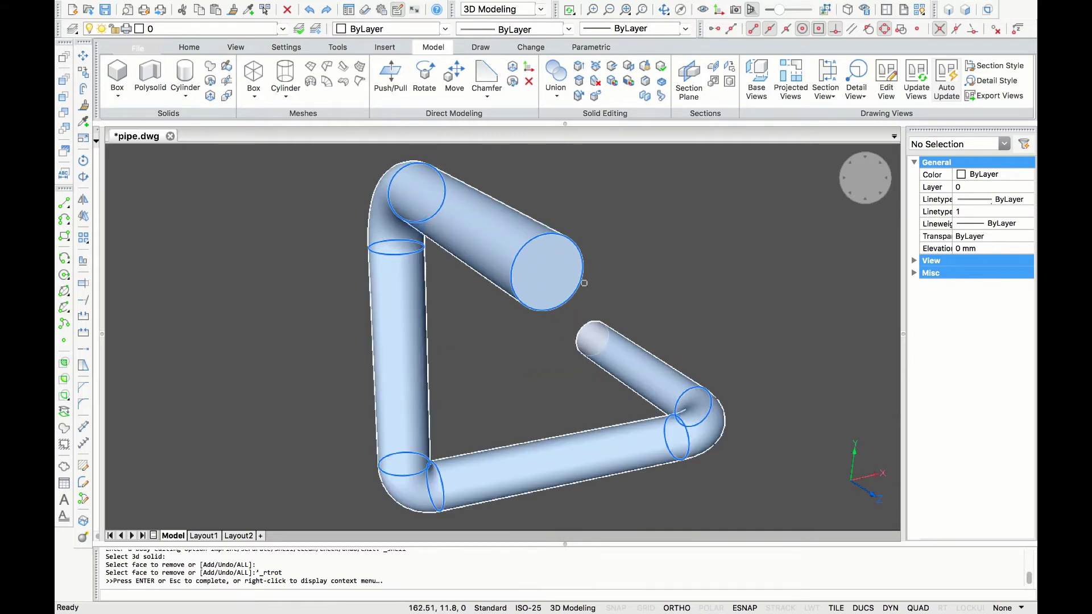
key("Escape")
- Remove the large pipe end face and shell the pipe with a 0.5 wall
left_click(559, 281)
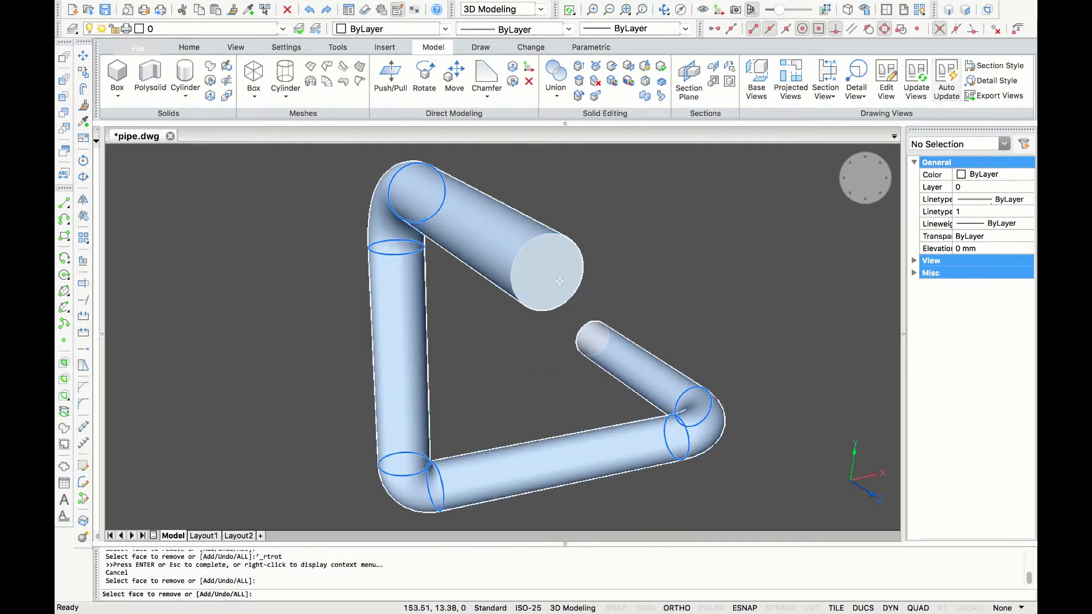
key("Return")
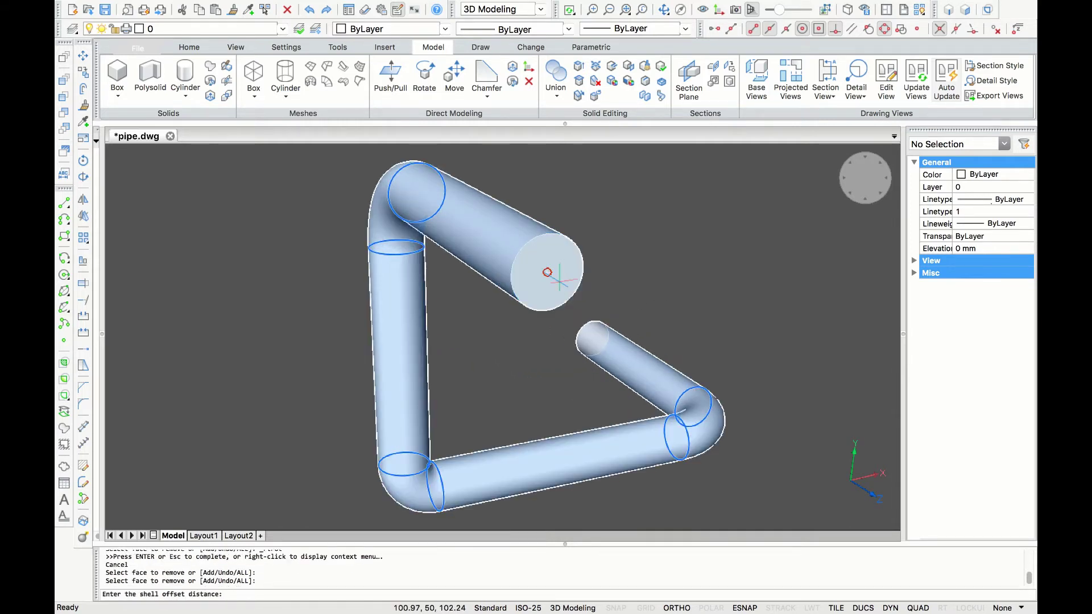
type("0.5")
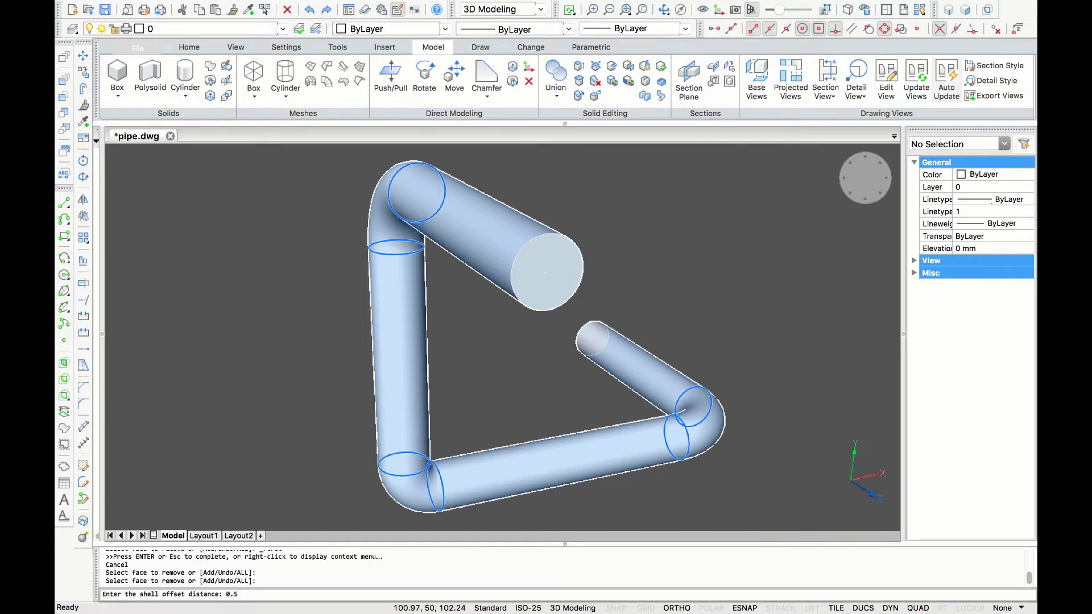
key("Return")
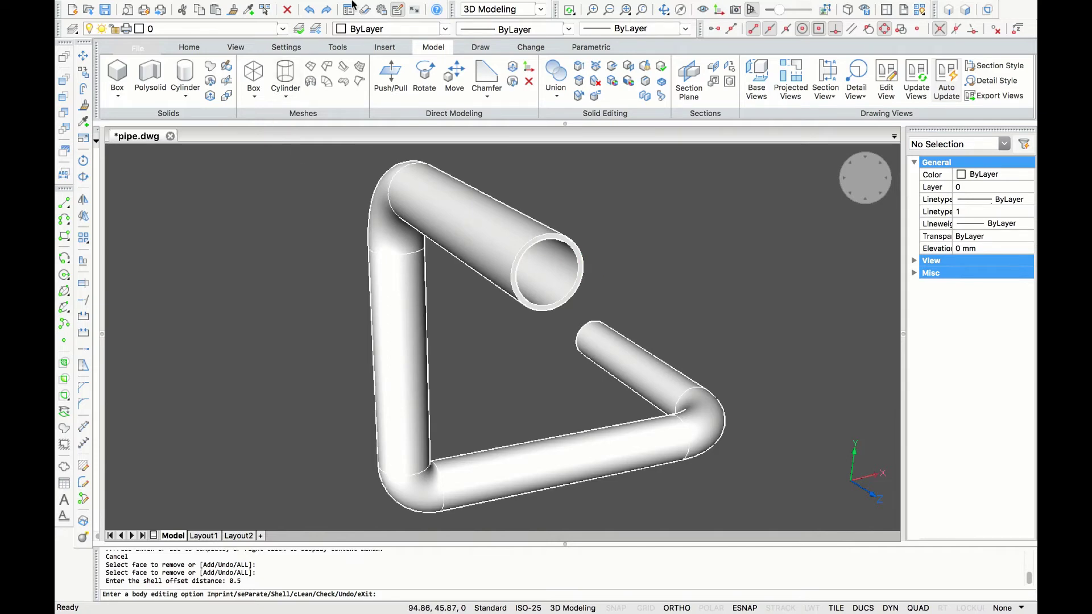
- Orbit the view to show the whole hollow pipe with its open ends
left_click(663, 9)
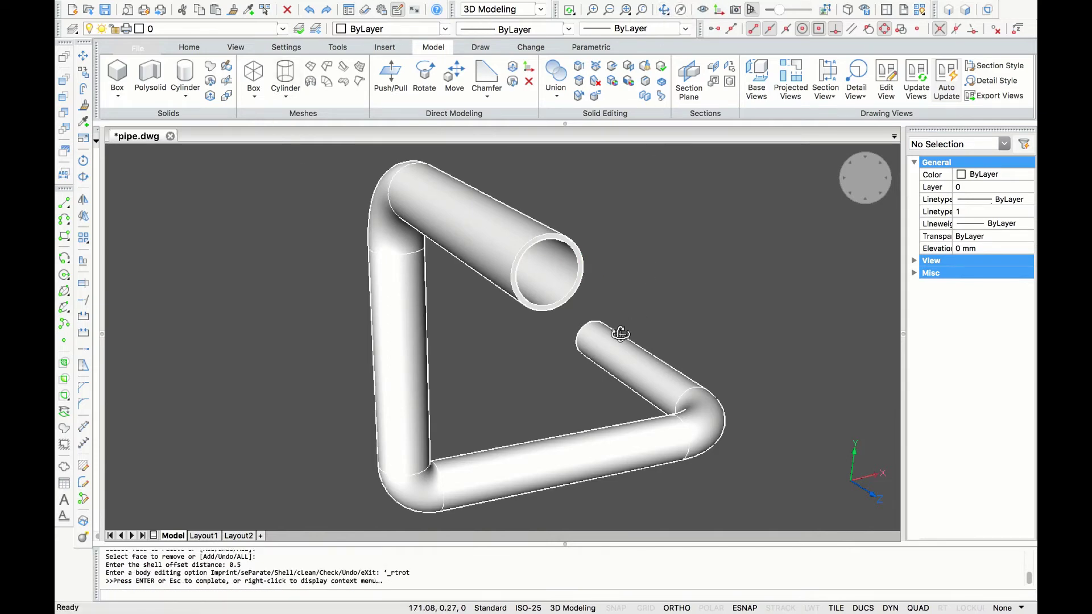
left_click_drag(629, 328, 556, 319)
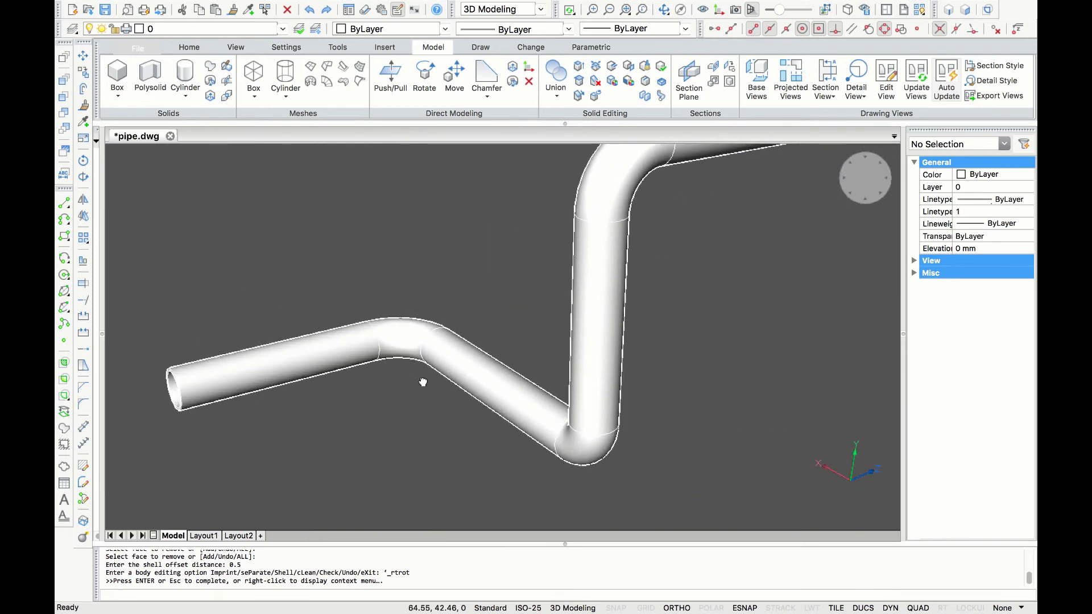